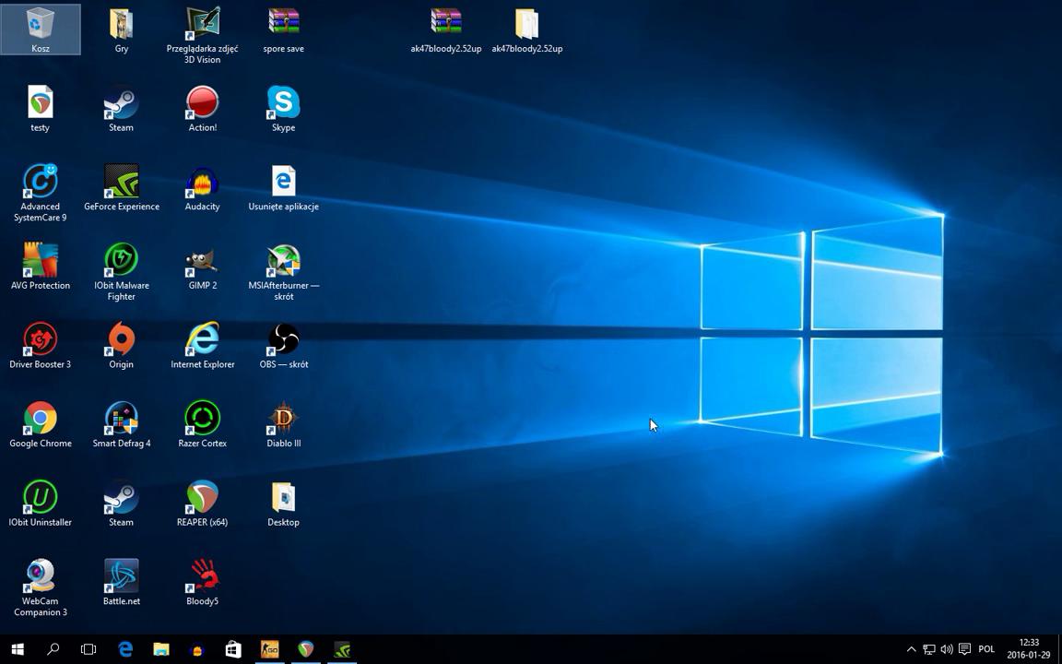
# Move the Bloody5 desktop shortcut to the middle of the desktop and back to its original place.
pyautogui.click(908, 653)
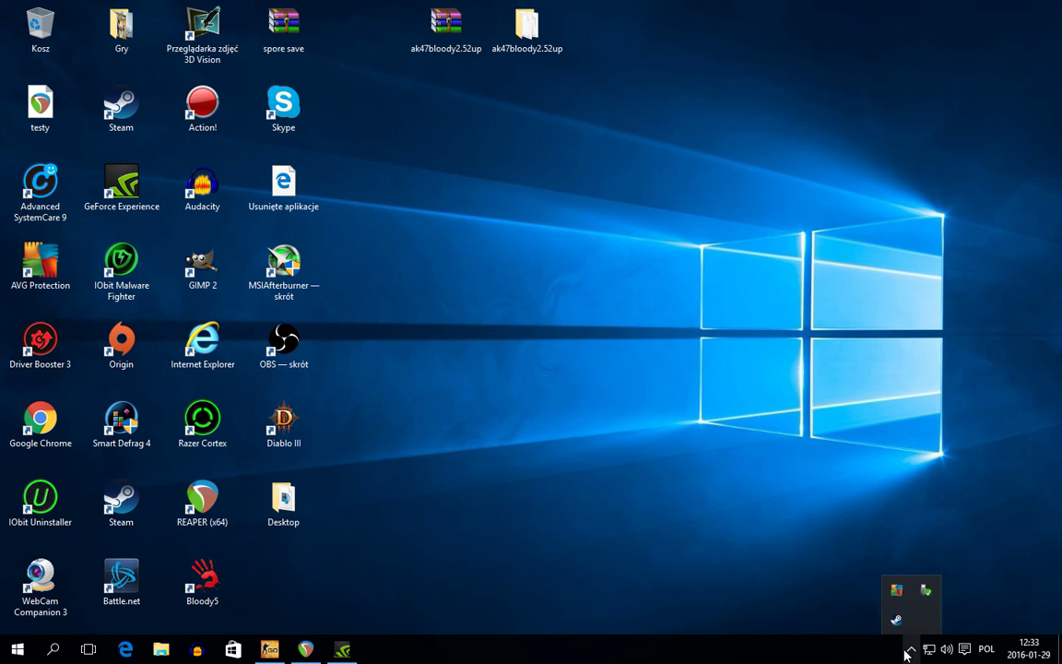
pyautogui.moveTo(203, 576); pyautogui.dragTo(530, 349)
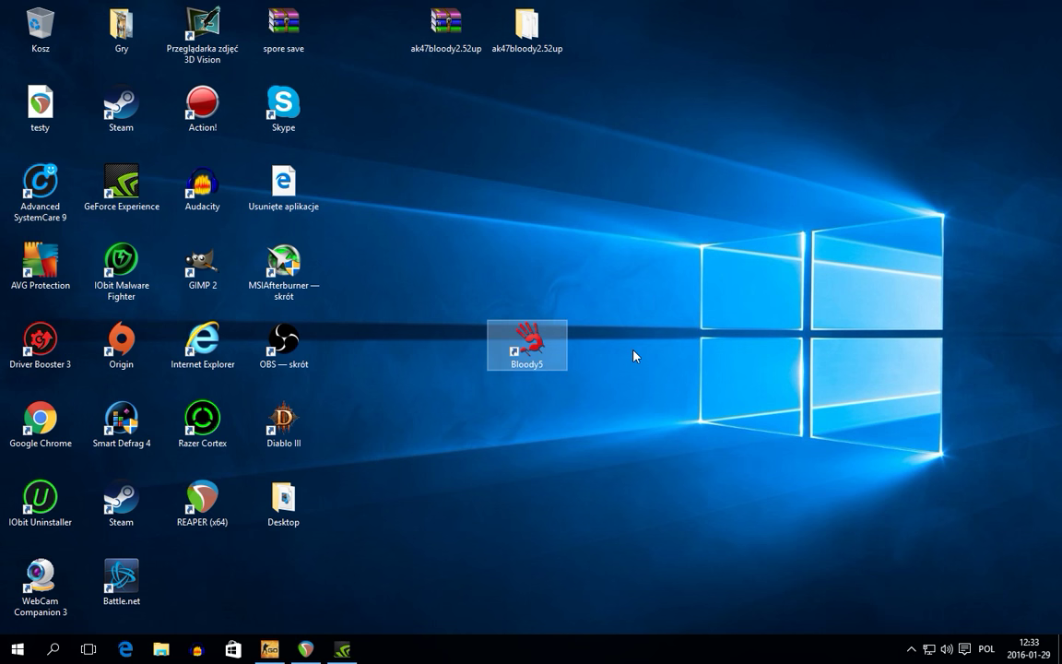
pyautogui.click(542, 335)
pyautogui.moveTo(538, 346); pyautogui.dragTo(221, 567)
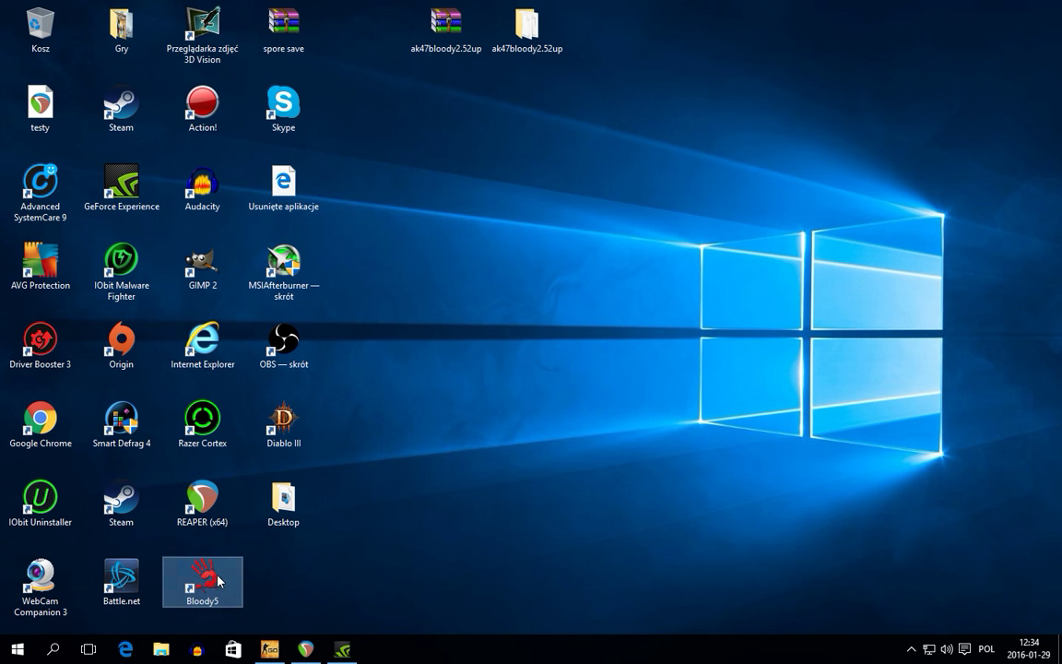
pyautogui.click(509, 376)
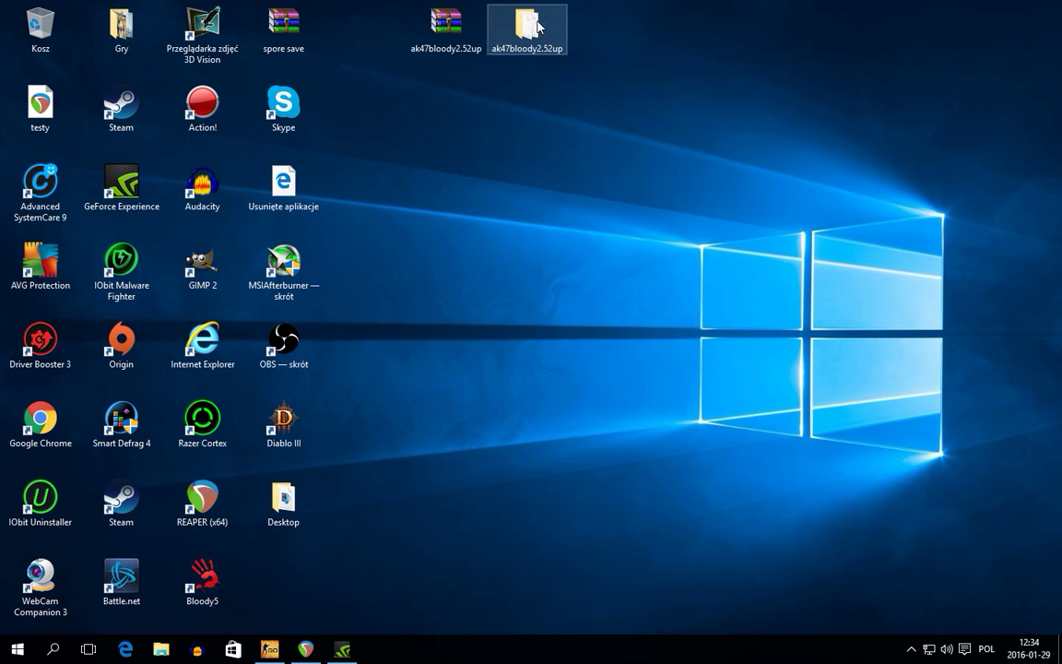
pyautogui.click(442, 27)
pyautogui.click(423, 107)
pyautogui.moveTo(393, 71); pyautogui.dragTo(442, 198)
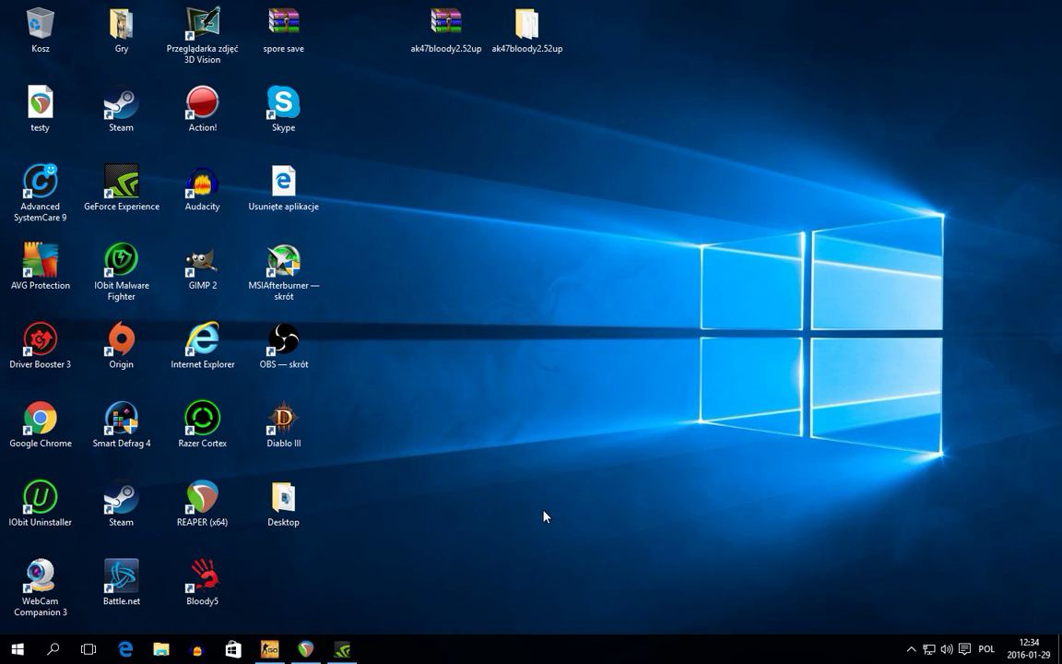
pyautogui.click(911, 649)
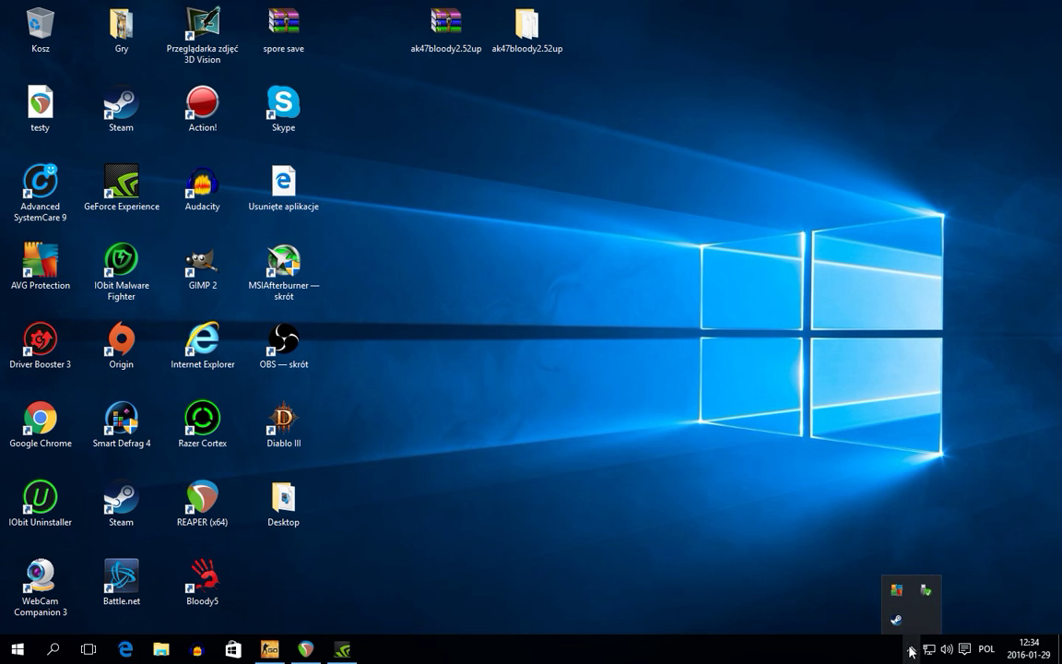
pyautogui.click(708, 520)
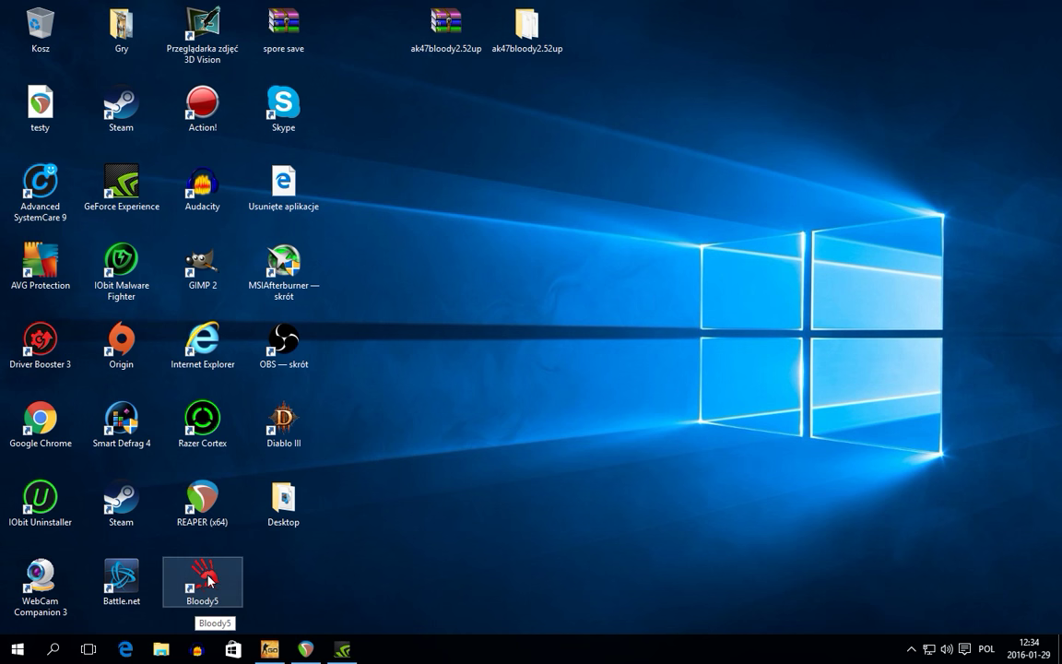
# Launch Bloody5, open its main window from the floating widget and reposition the window on the desktop.
pyautogui.click(910, 649)
pyautogui.click(911, 649)
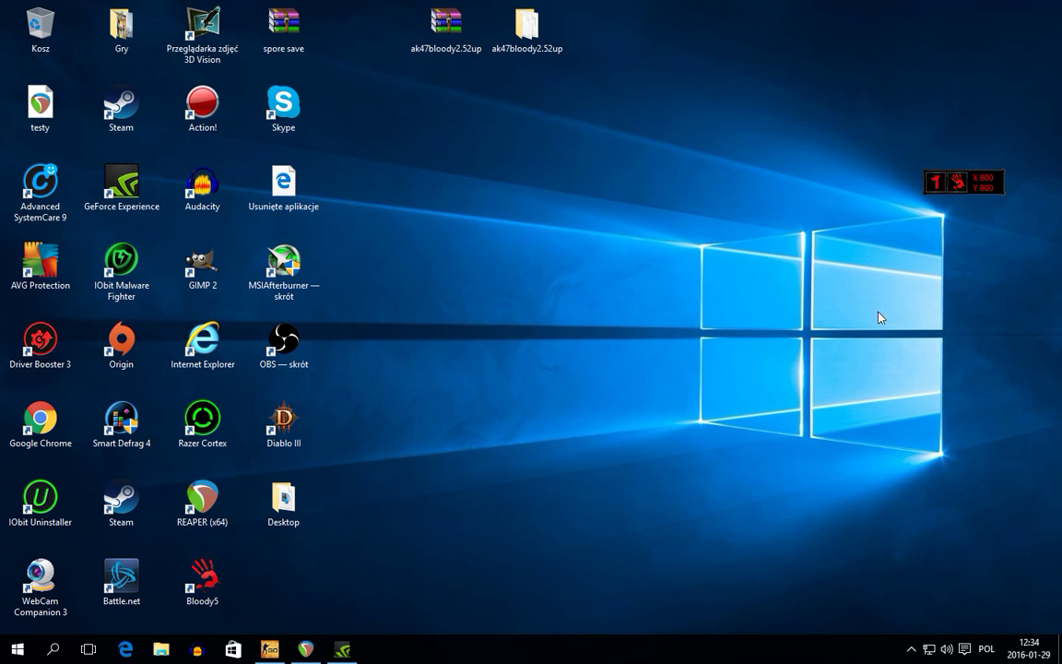
pyautogui.rightClick(980, 181)
pyautogui.click(937, 257)
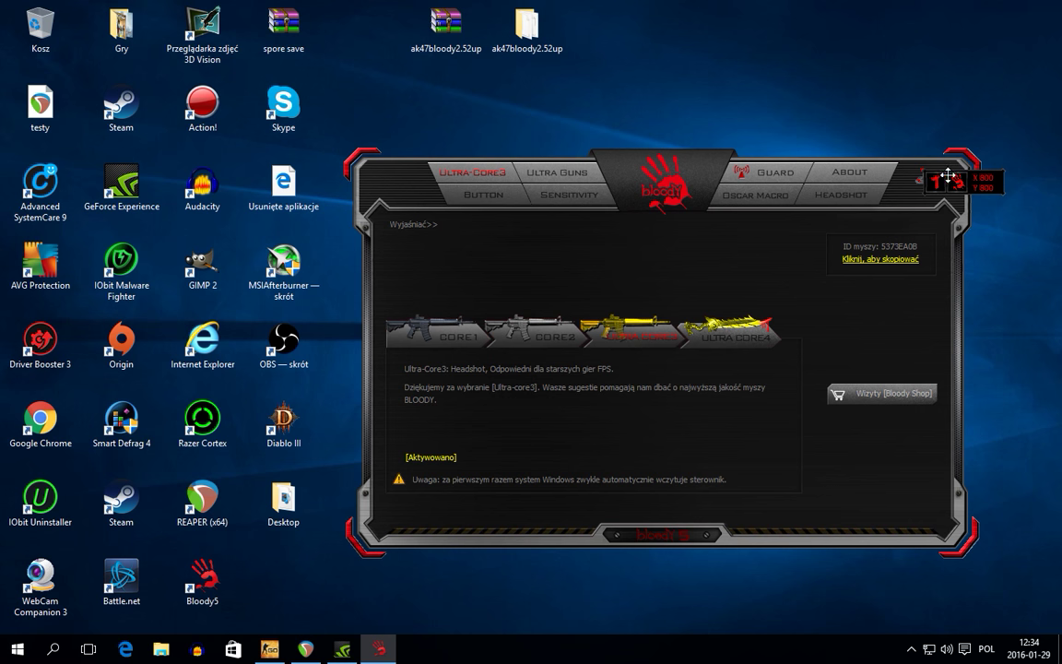
pyautogui.moveTo(645, 176); pyautogui.dragTo(565, 139)
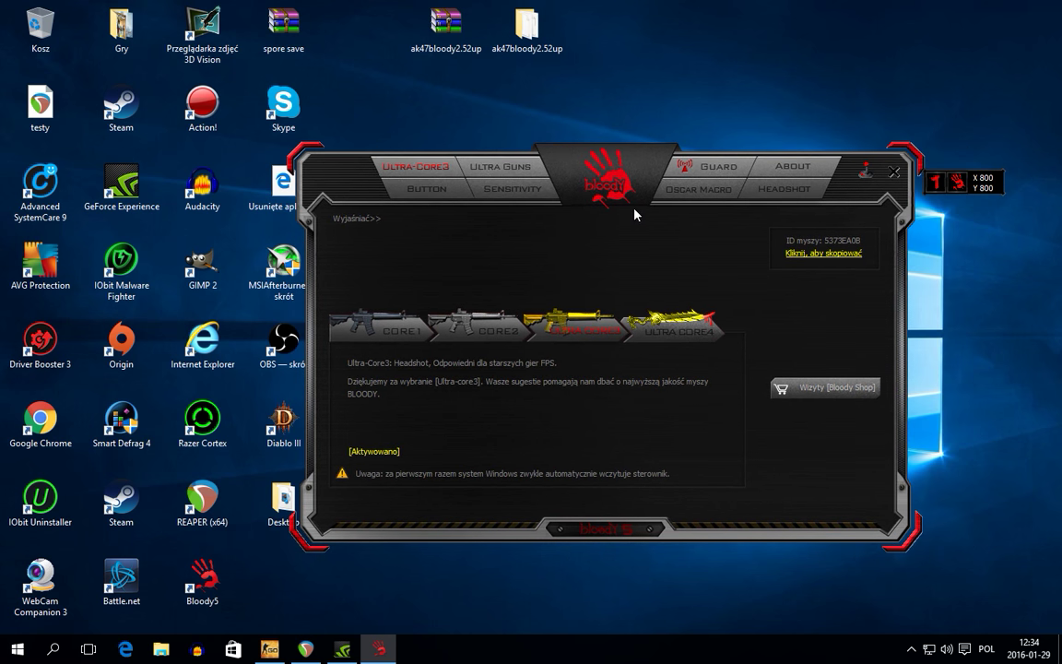
pyautogui.moveTo(597, 160)
pyautogui.mouseDown()
pyautogui.moveTo(652, 223)
pyautogui.moveTo(601, 168)
pyautogui.mouseUp()
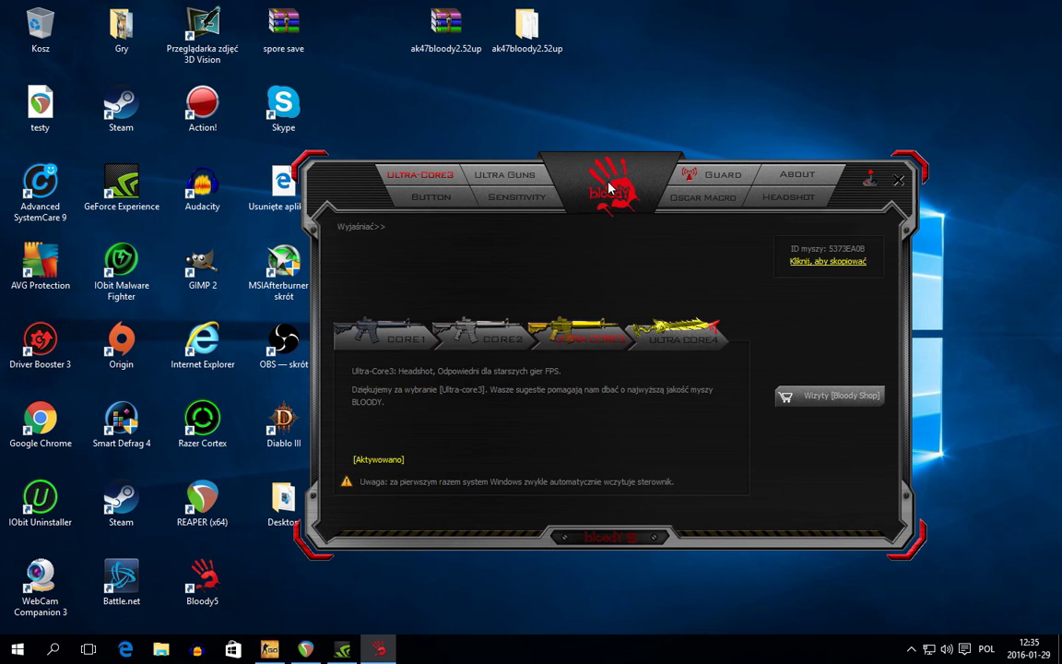
pyautogui.moveTo(551, 167); pyautogui.dragTo(606, 155)
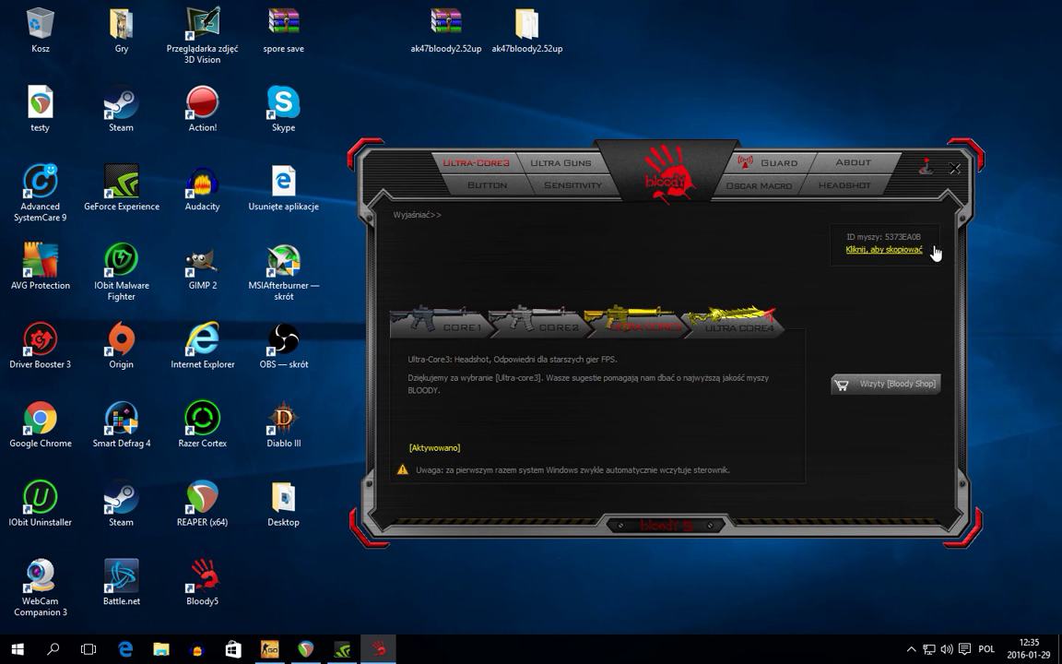
# Copy the mouse ID to the clipboard and dismiss the message.
pyautogui.click(878, 250)
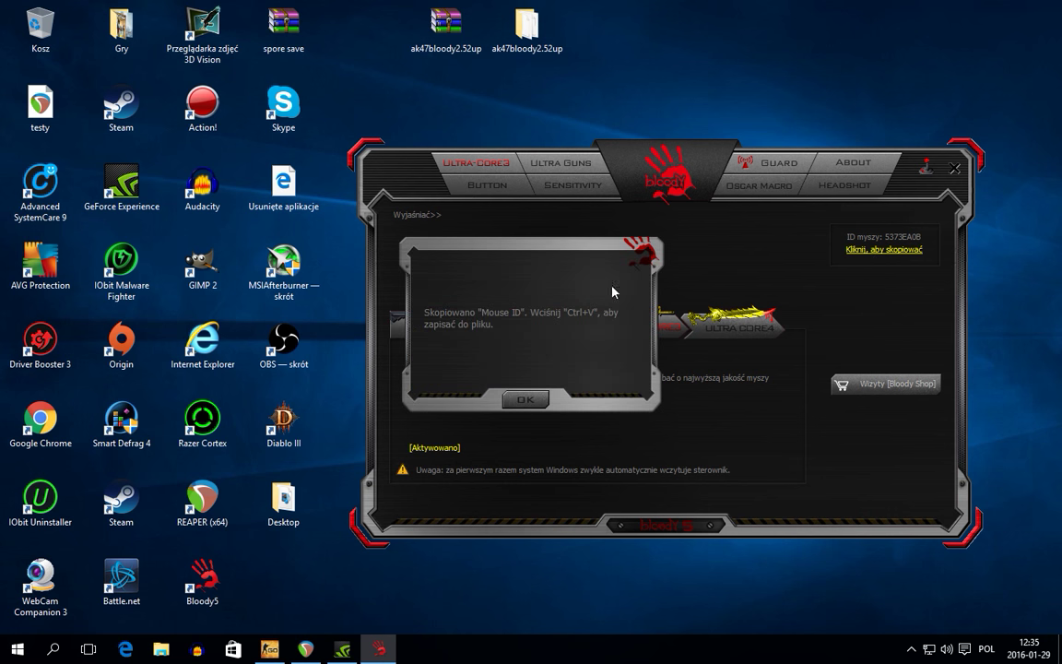
pyautogui.click(525, 399)
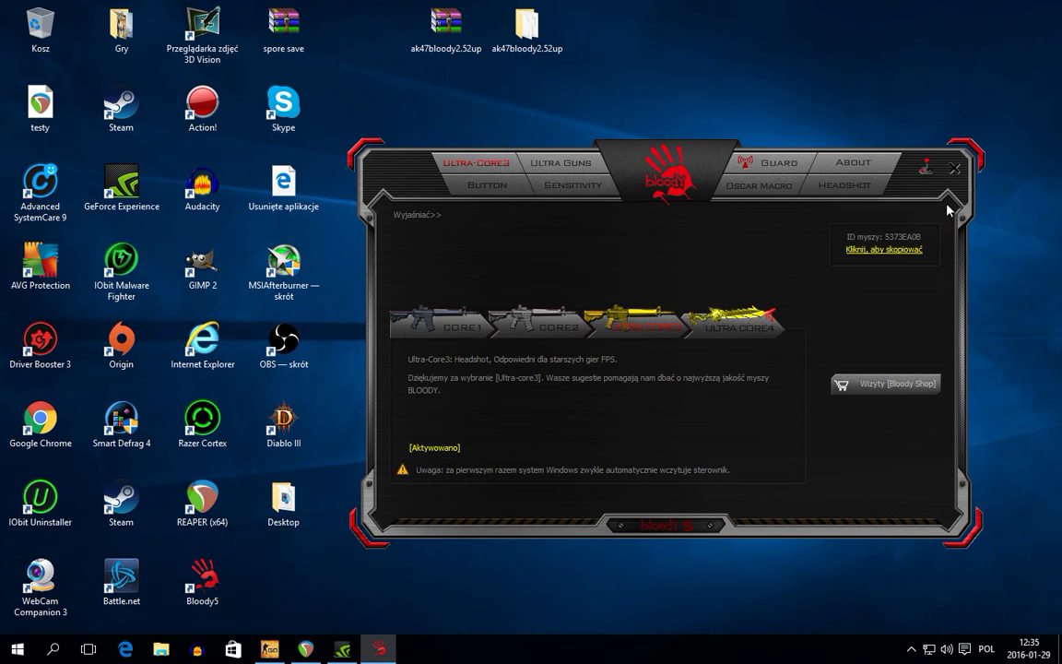
pyautogui.moveTo(645, 181); pyautogui.dragTo(677, 160)
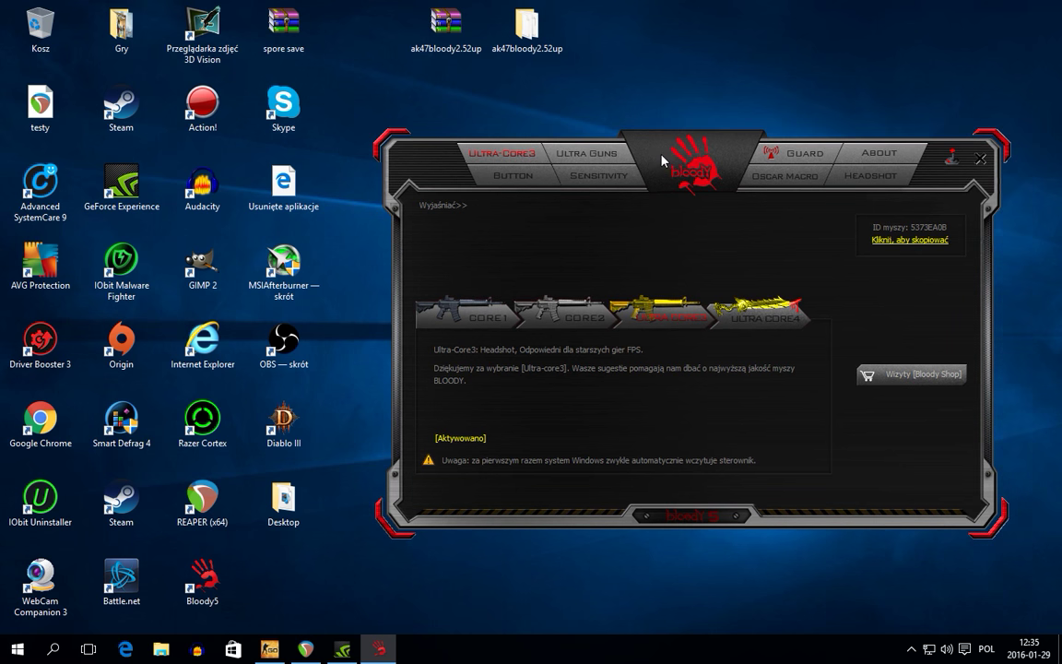
# Look through the Oscar Macro and Headshot pages and return to the Ultra-Core3 page.
pyautogui.click(807, 177)
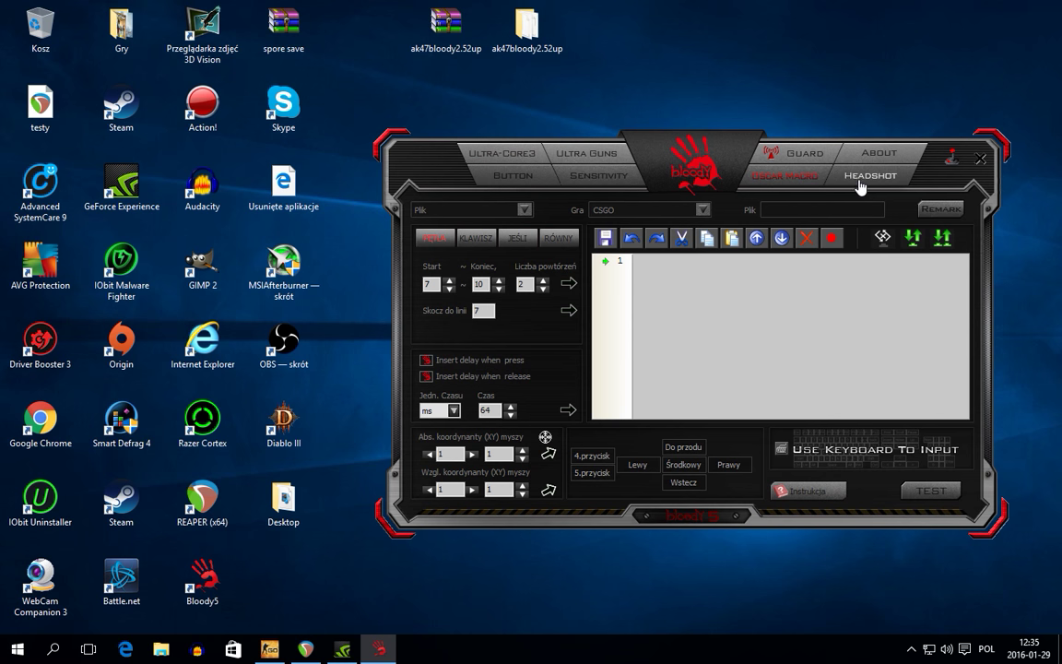
pyautogui.click(860, 181)
pyautogui.click(780, 181)
pyautogui.click(870, 187)
pyautogui.click(768, 189)
pyautogui.moveTo(741, 206); pyautogui.dragTo(753, 231)
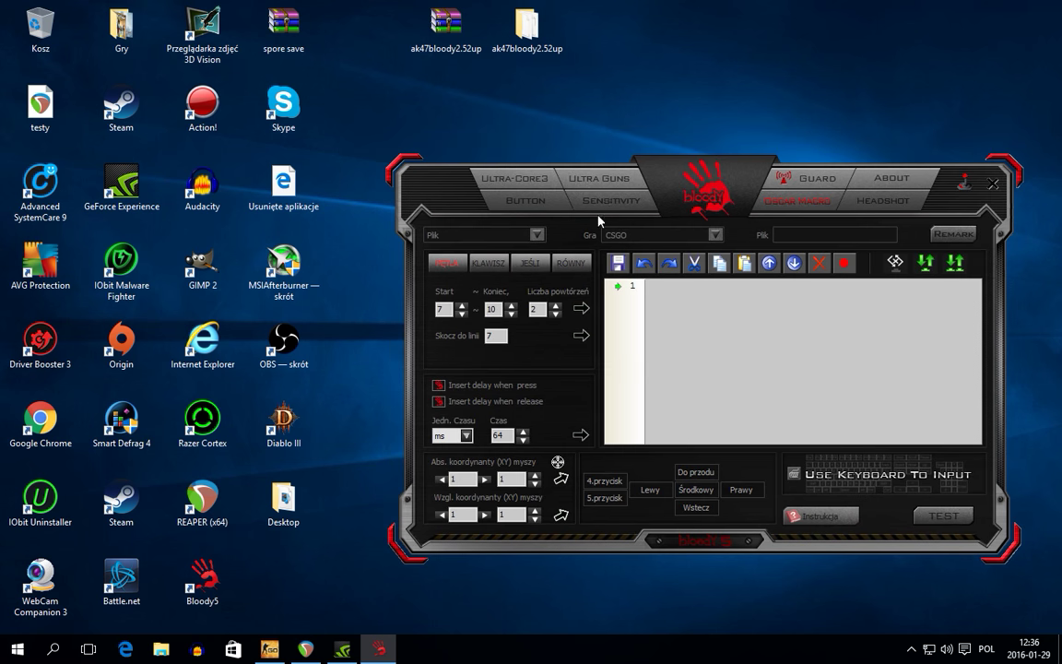
pyautogui.click(493, 175)
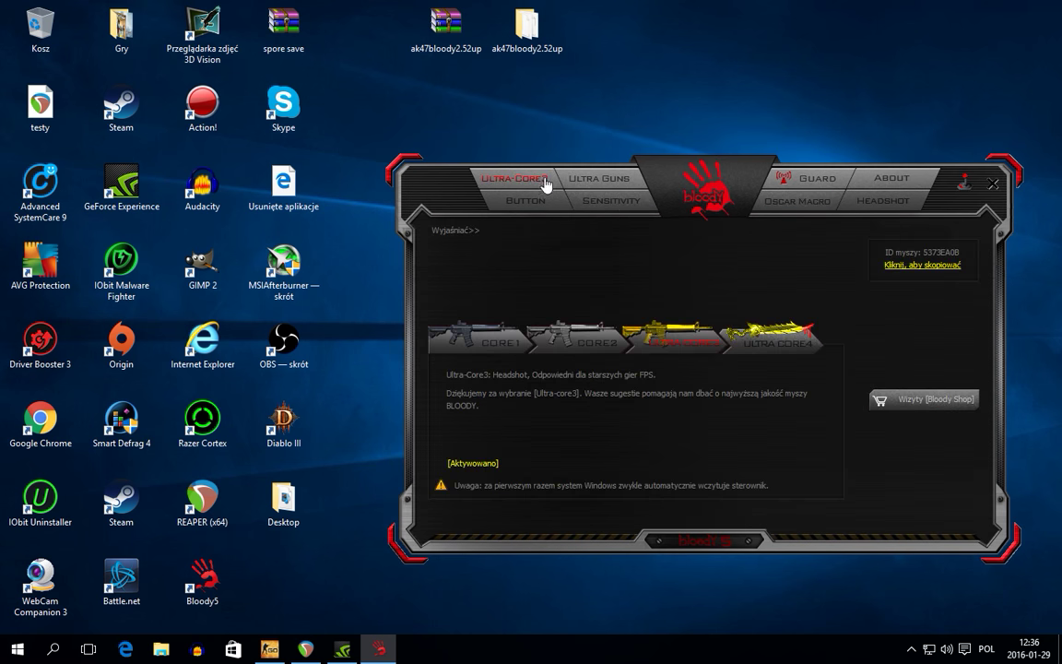
# Open the ak47bloody2.52up desktop folder, examine its AMC and MGN macro files, and close the folder.
pyautogui.moveTo(435, 28)
pyautogui.mouseDown()
pyautogui.moveTo(408, 37)
pyautogui.moveTo(434, 29)
pyautogui.mouseUp()
pyautogui.moveTo(701, 191); pyautogui.dragTo(672, 170)
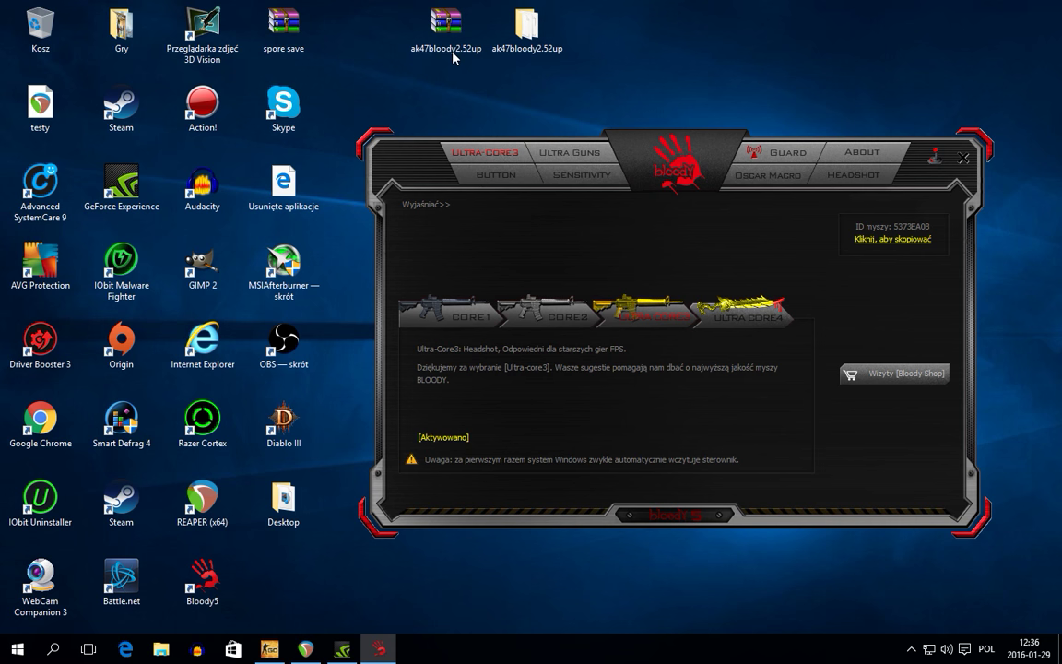
pyautogui.doubleClick(523, 28)
pyautogui.moveTo(511, 101)
pyautogui.mouseDown()
pyautogui.moveTo(519, 111)
pyautogui.moveTo(489, 106)
pyautogui.moveTo(509, 94)
pyautogui.mouseUp()
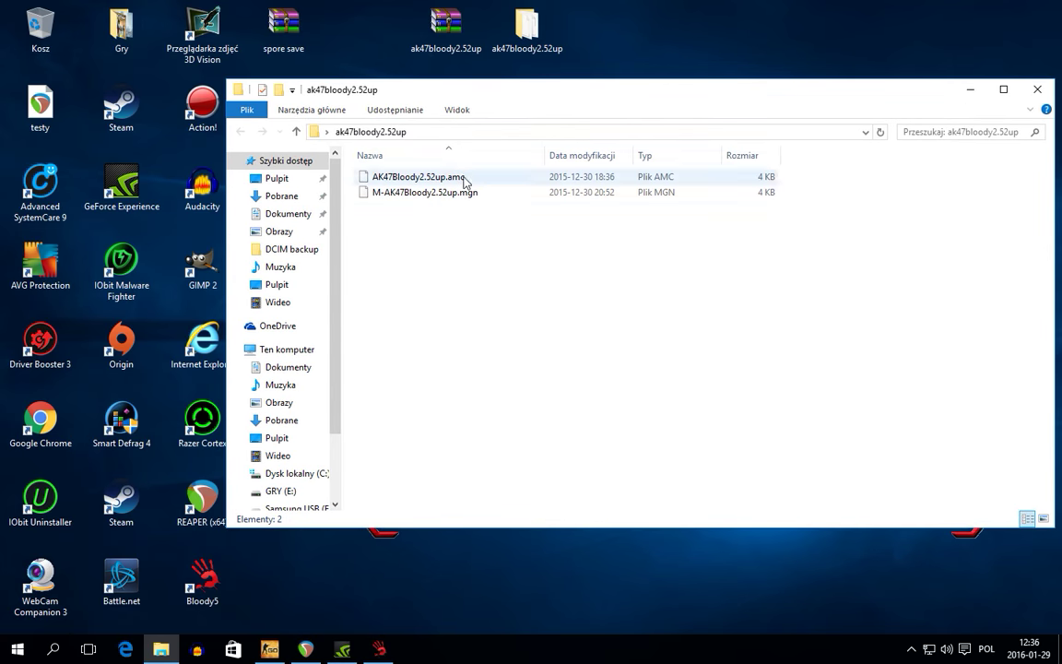
pyautogui.moveTo(427, 221); pyautogui.dragTo(443, 247)
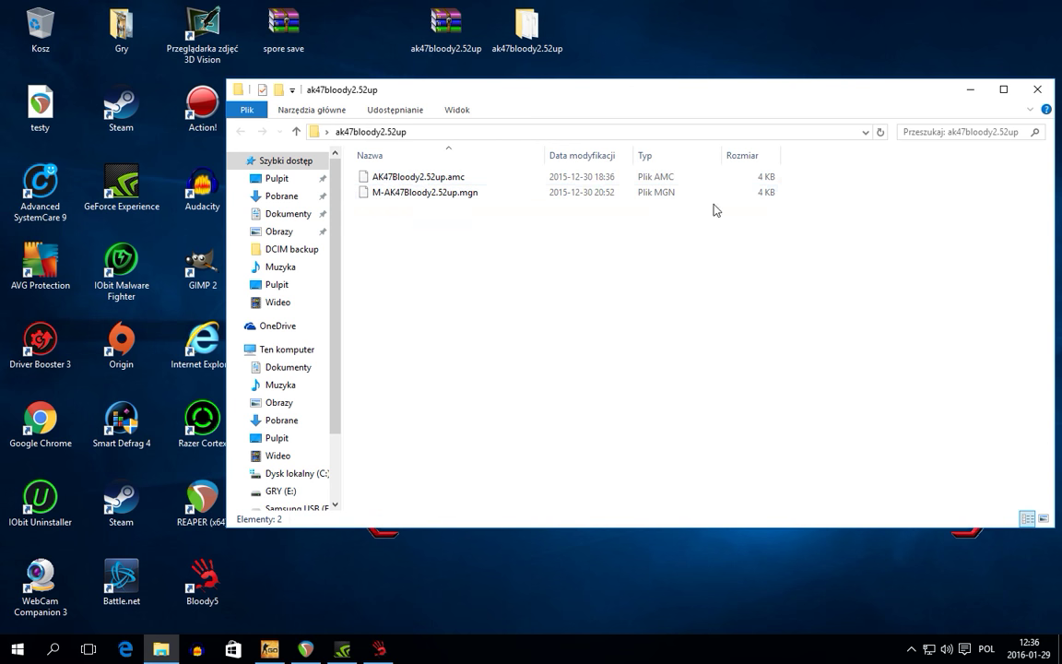
pyautogui.click(413, 176)
pyautogui.click(419, 190)
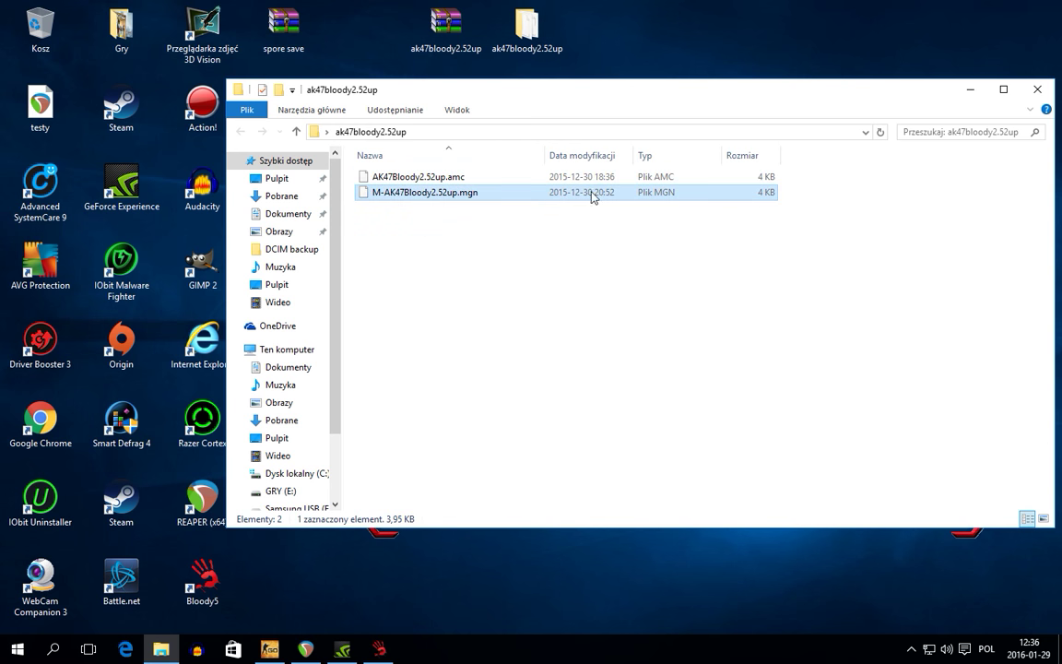
pyautogui.moveTo(865, 96); pyautogui.dragTo(756, 96)
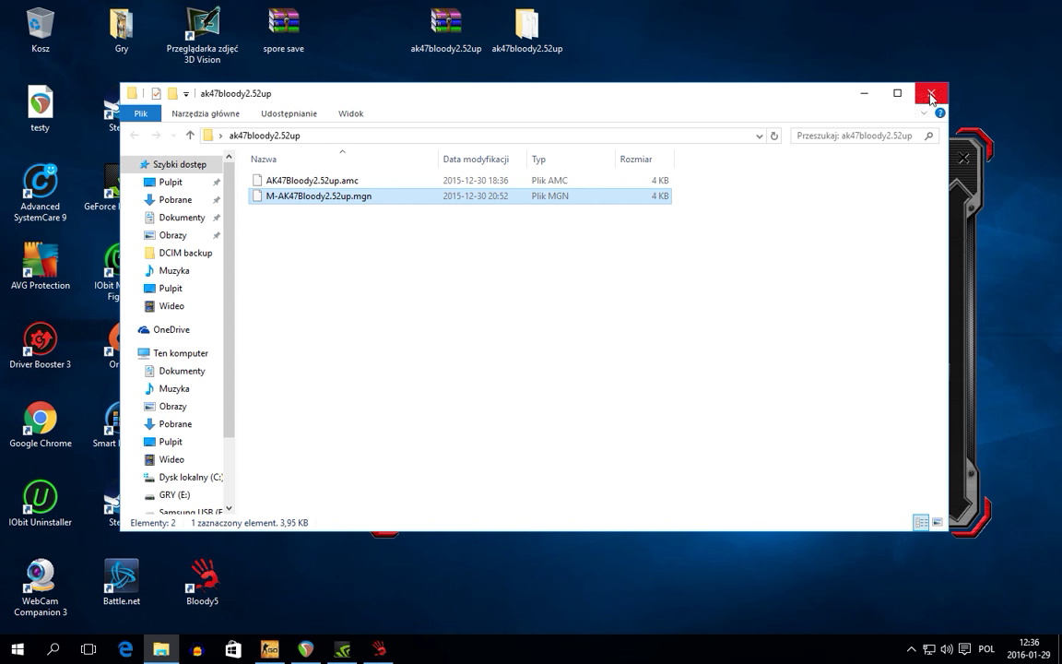
pyautogui.click(853, 89)
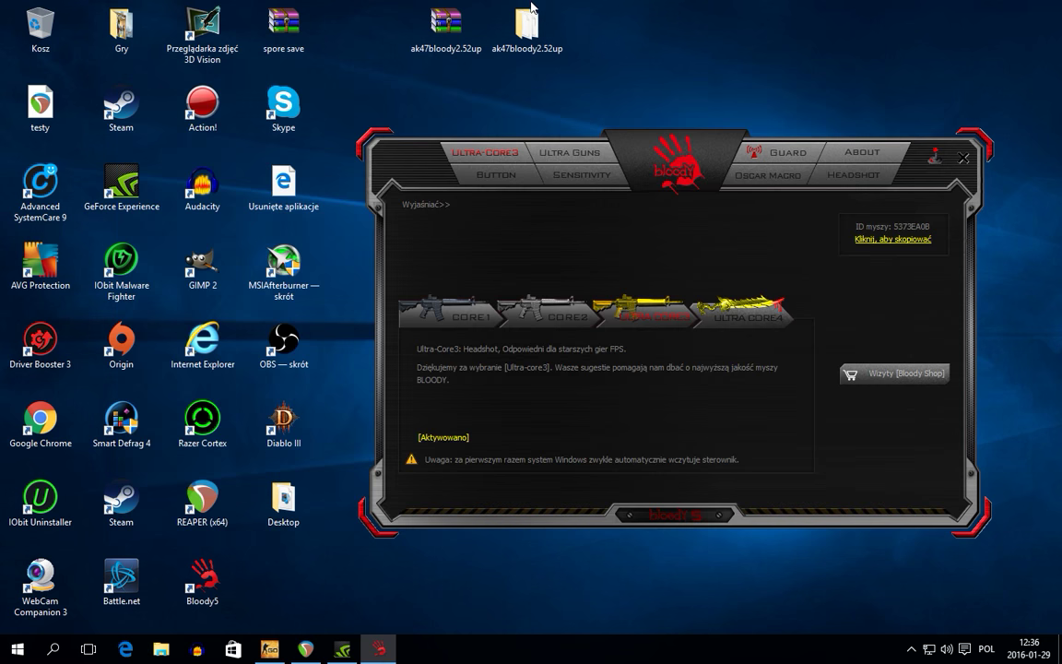
# Create a new game folder named ak47recoil in Headshot.
pyautogui.click(853, 175)
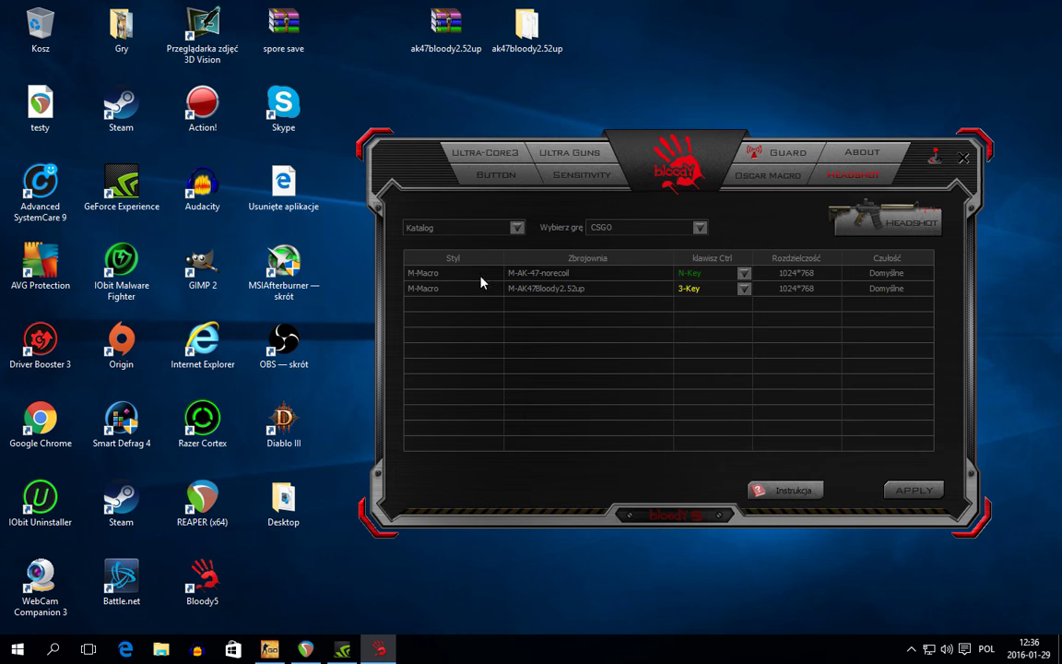
pyautogui.click(518, 228)
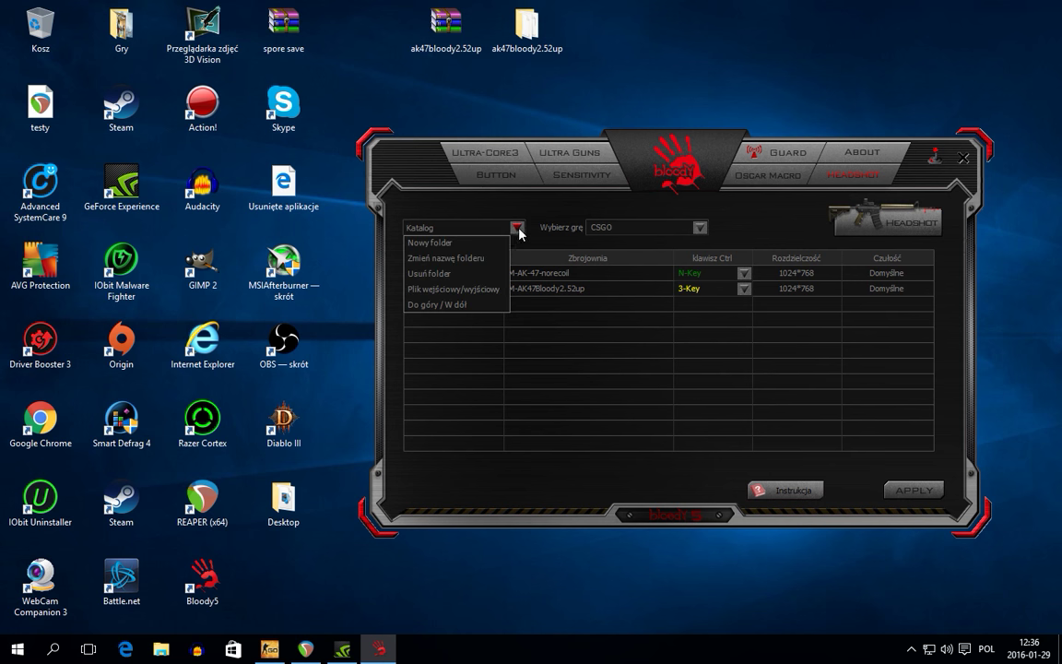
pyautogui.click(438, 242)
pyautogui.moveTo(593, 278); pyautogui.dragTo(437, 240)
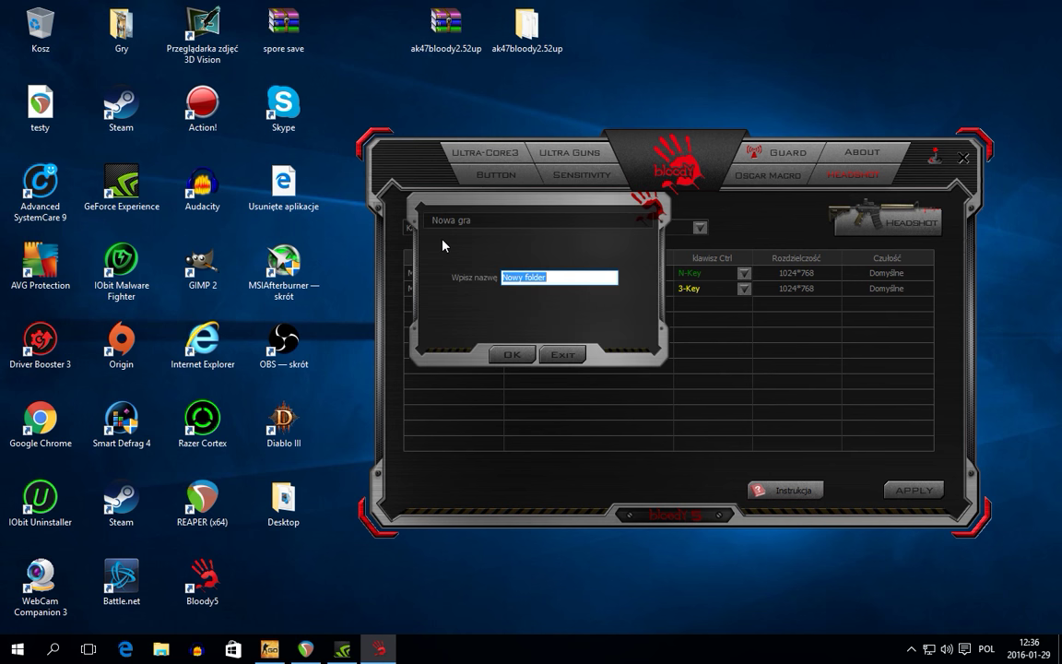
pyautogui.write('ak47recoil')
pyautogui.click(513, 354)
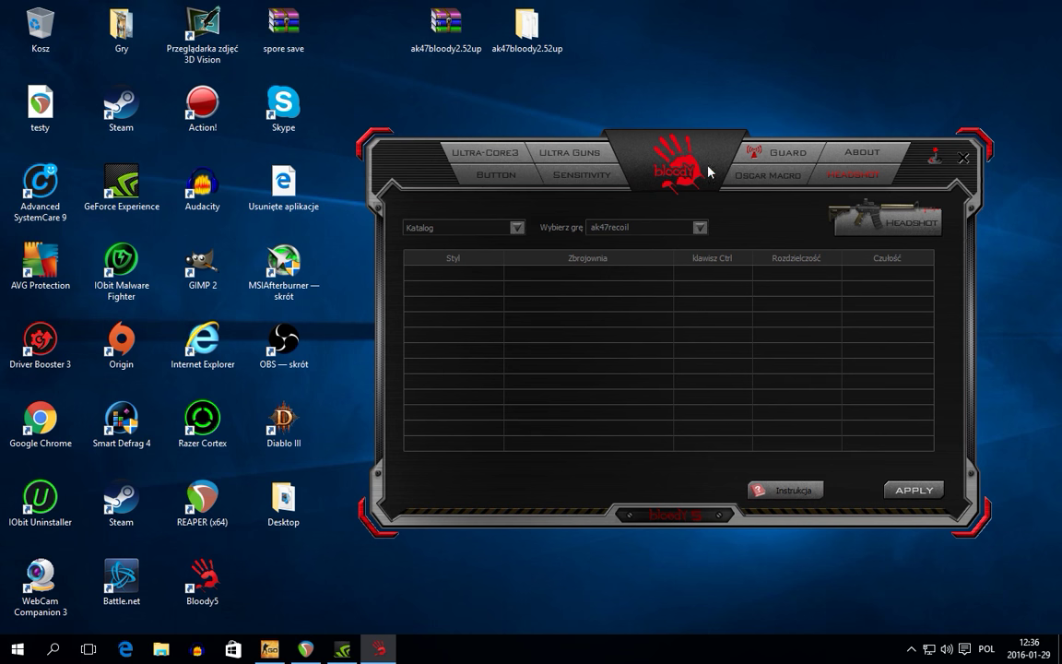
# Import AK47Bloody2.52up.amc from the desktop's ak47bloody2.52up folder into the game files through Oscar Macro.
pyautogui.click(751, 175)
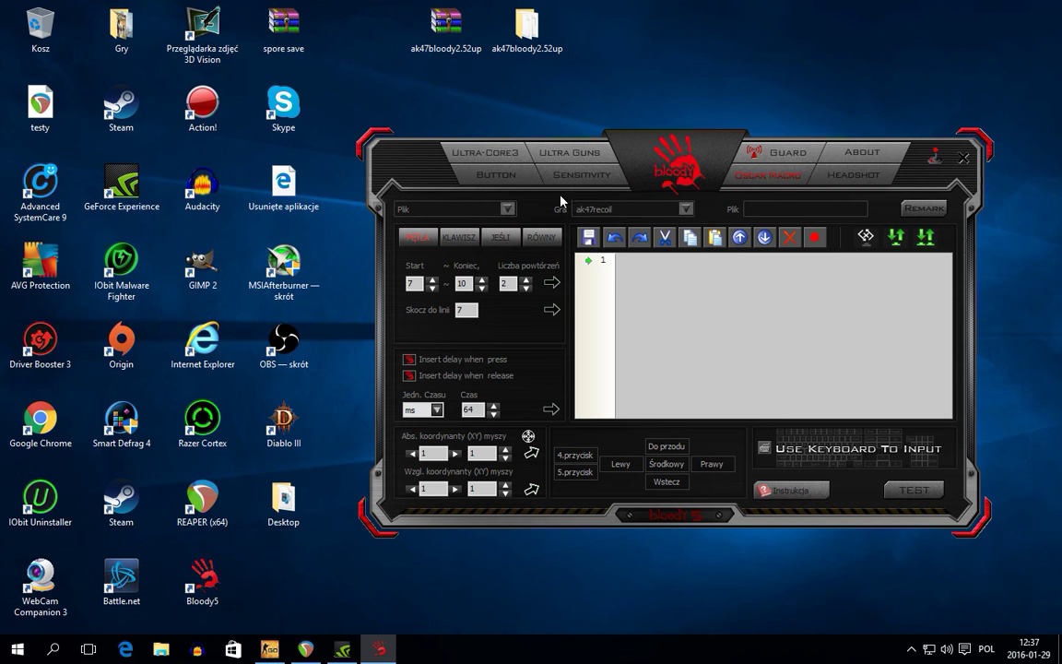
pyautogui.click(506, 208)
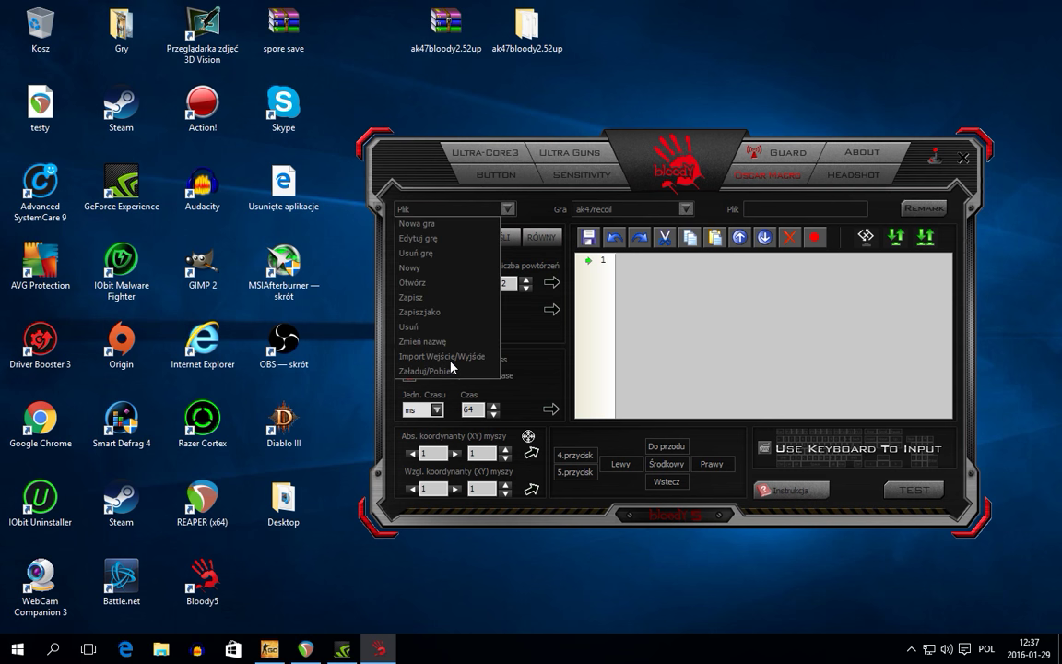
pyautogui.click(451, 369)
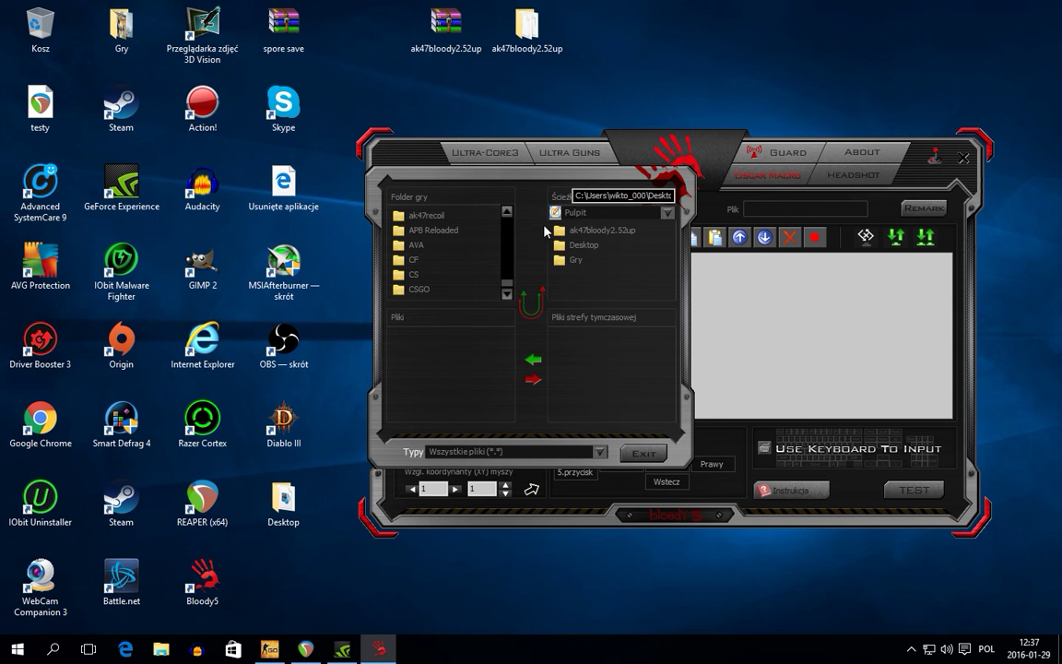
pyautogui.click(590, 231)
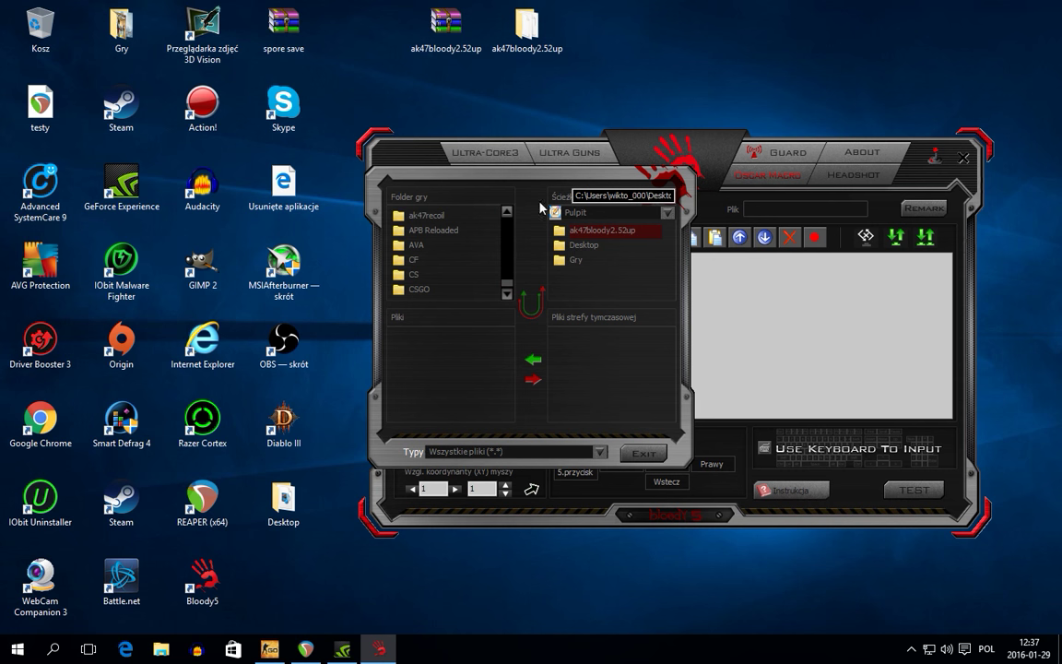
pyautogui.doubleClick(591, 230)
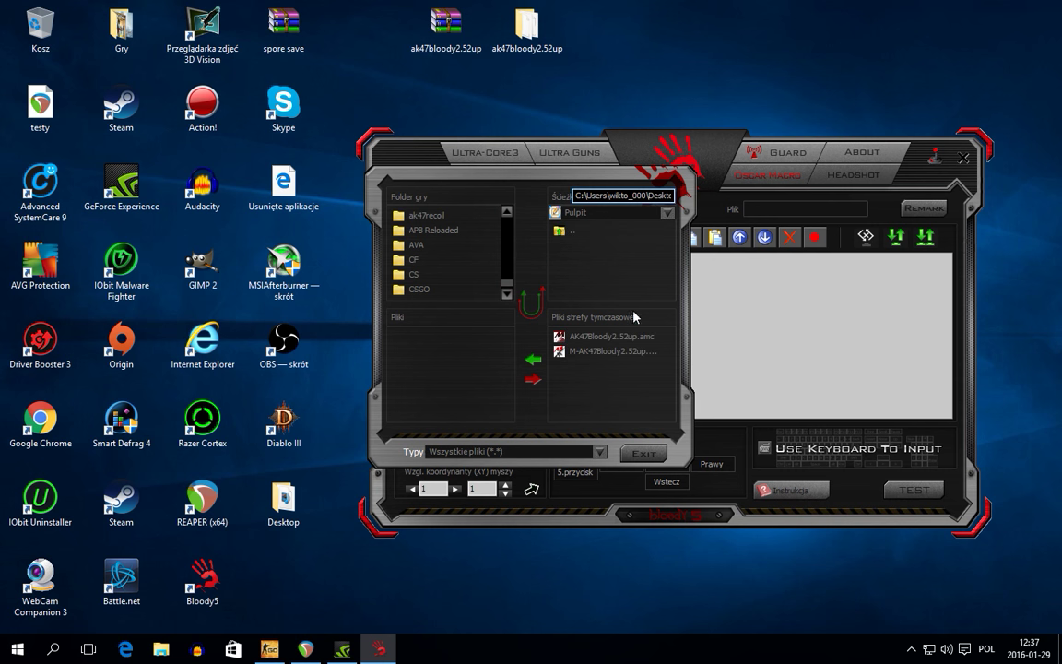
pyautogui.click(589, 352)
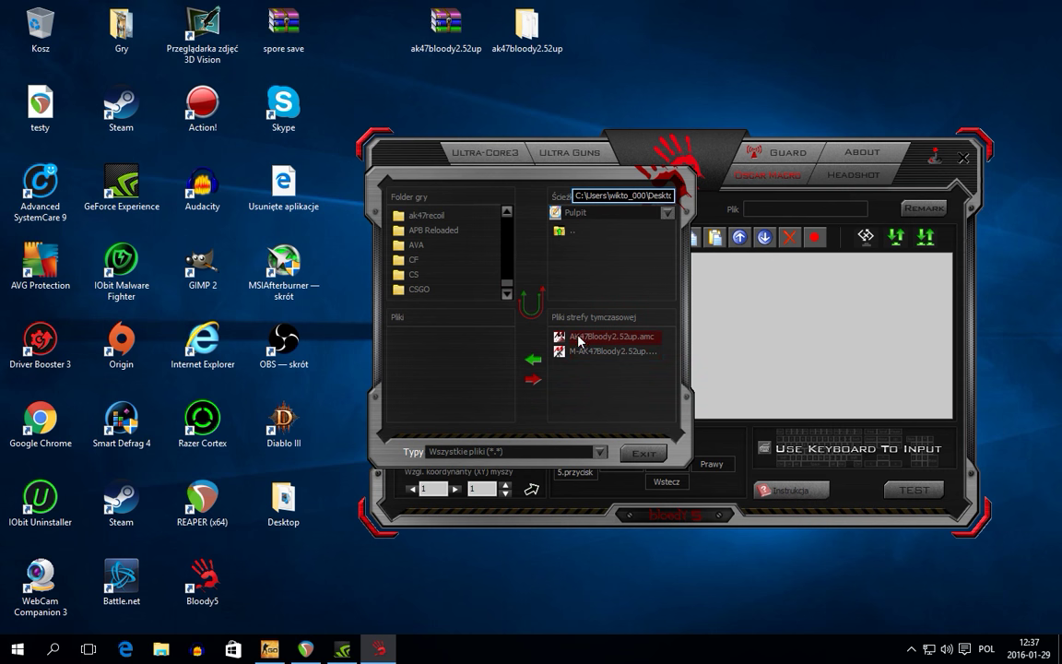
pyautogui.click(528, 358)
pyautogui.click(461, 412)
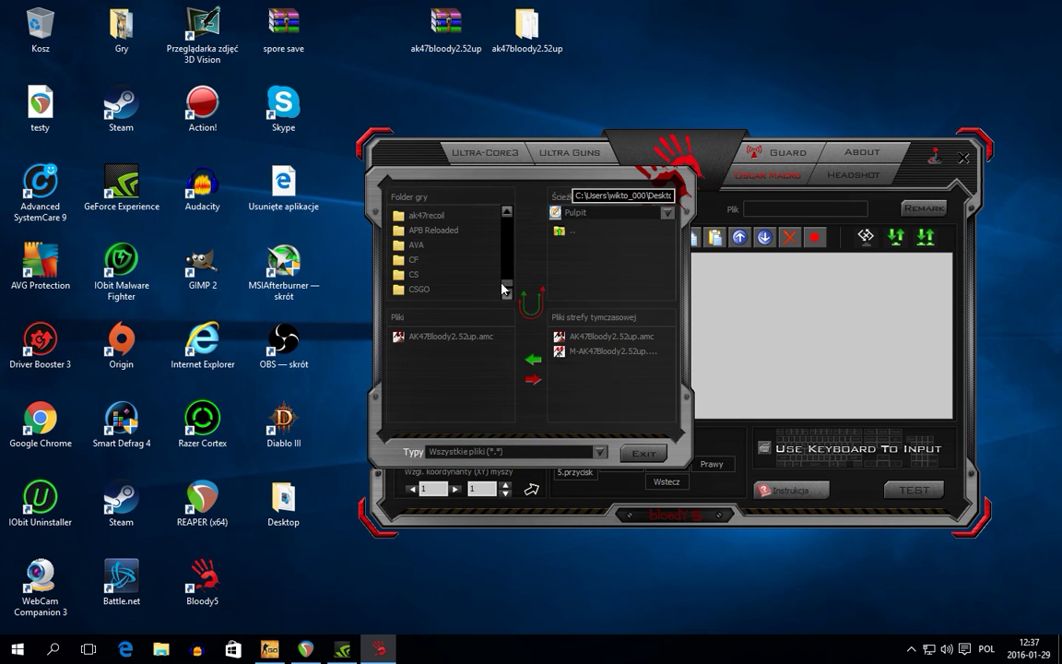
# Import the M-AK47Bloody2.52up macro file into the game files as well and close the import window.
pyautogui.click(533, 359)
pyautogui.click(498, 447)
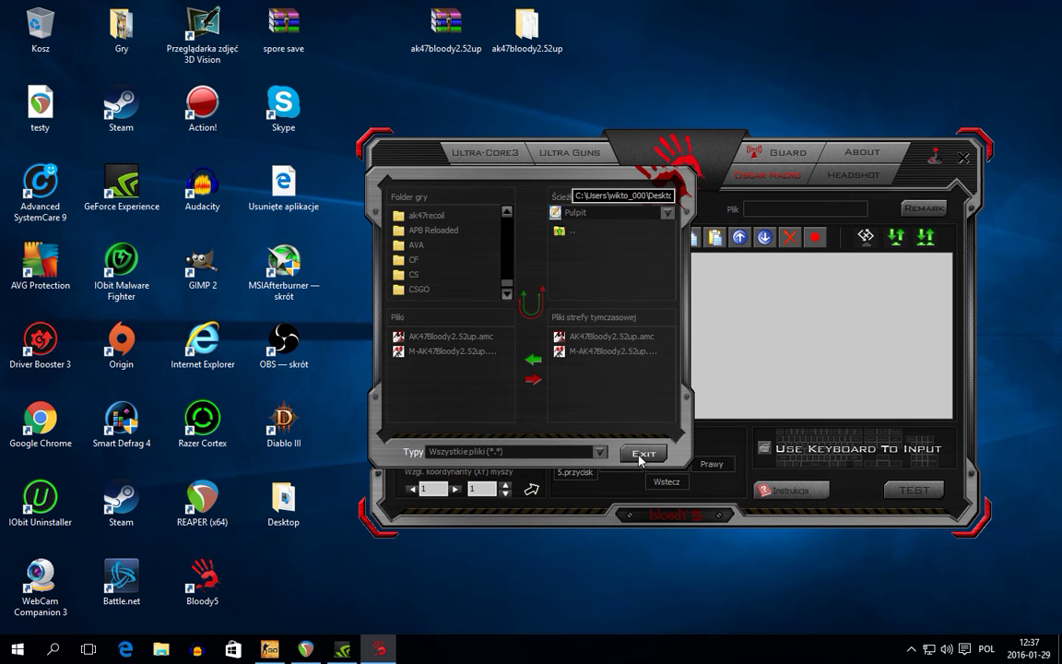
pyautogui.click(642, 456)
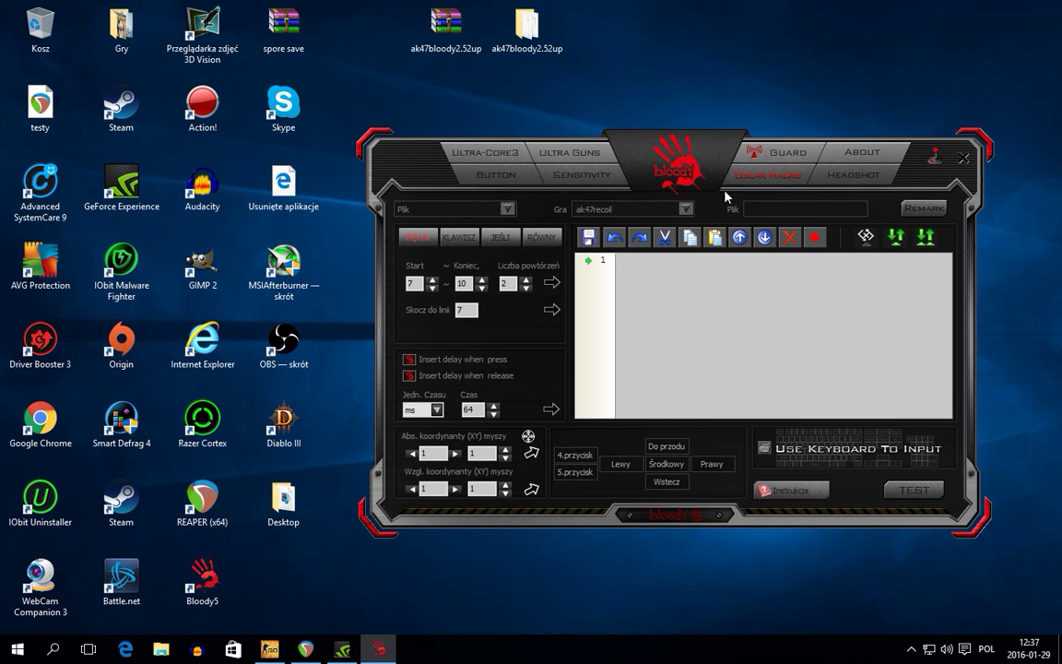
# Assign N-Key as the control key for the M-AK47Bloody2.52up macro in the Headshot list.
pyautogui.click(858, 177)
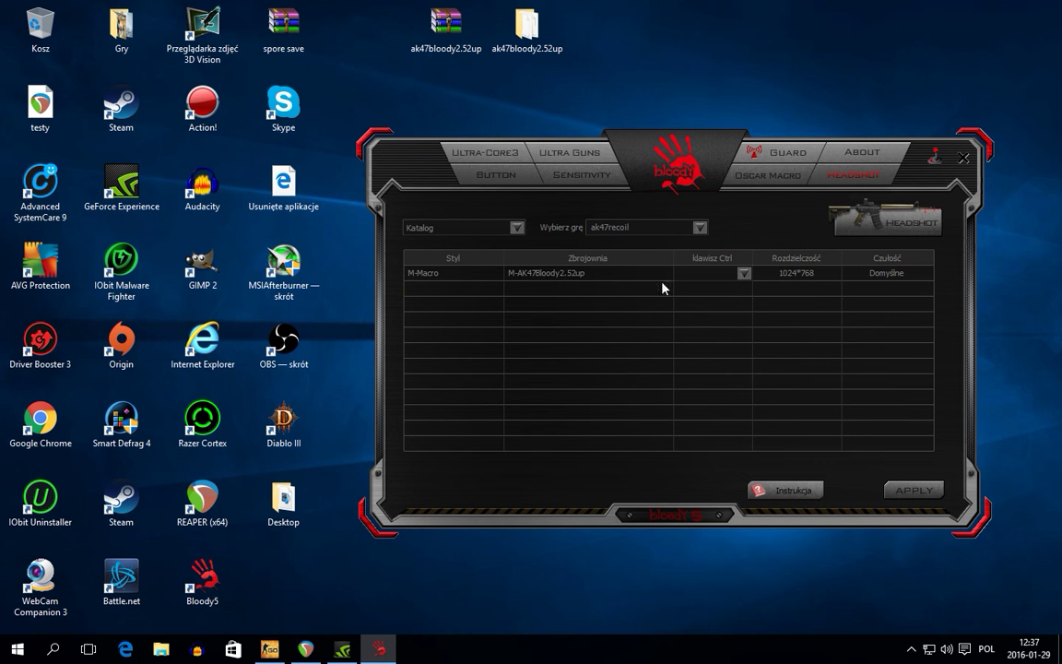
pyautogui.click(741, 274)
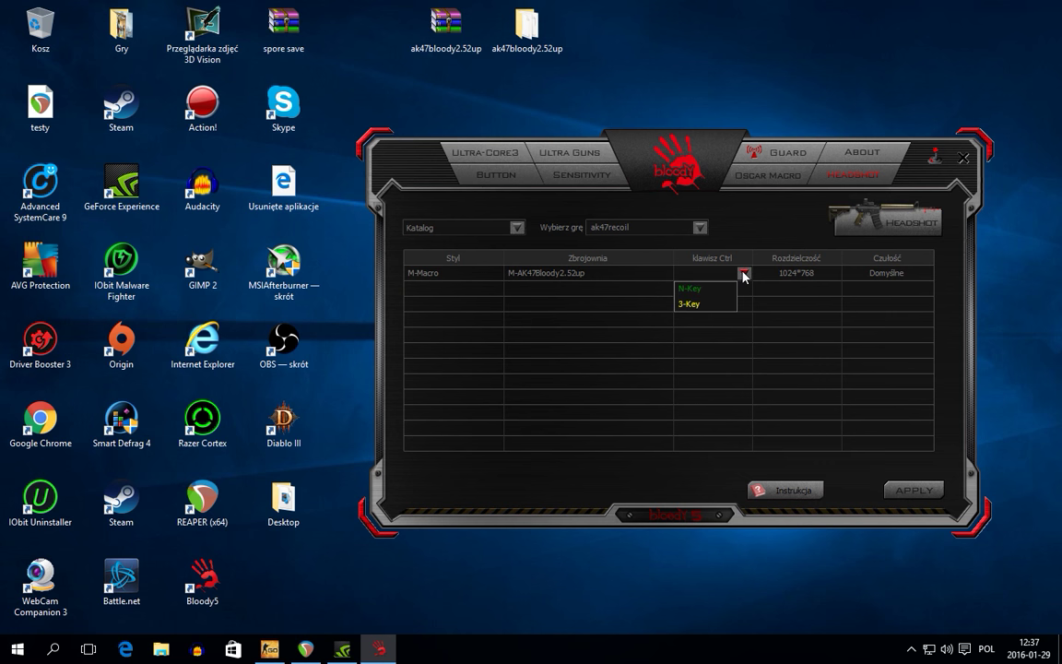
pyautogui.click(695, 290)
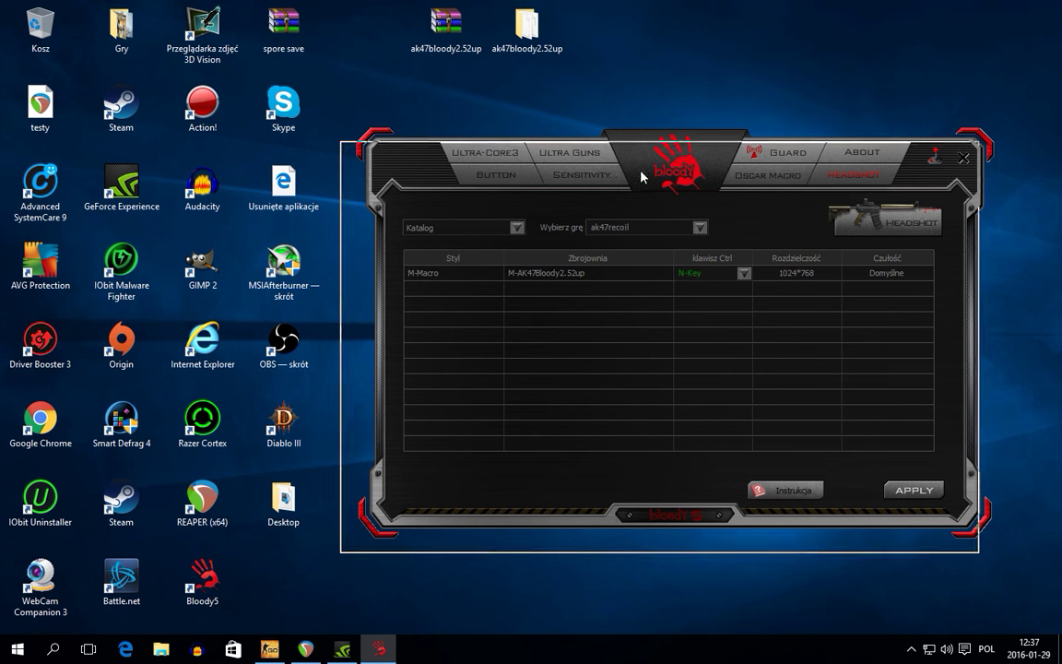
pyautogui.moveTo(600, 148); pyautogui.dragTo(537, 148)
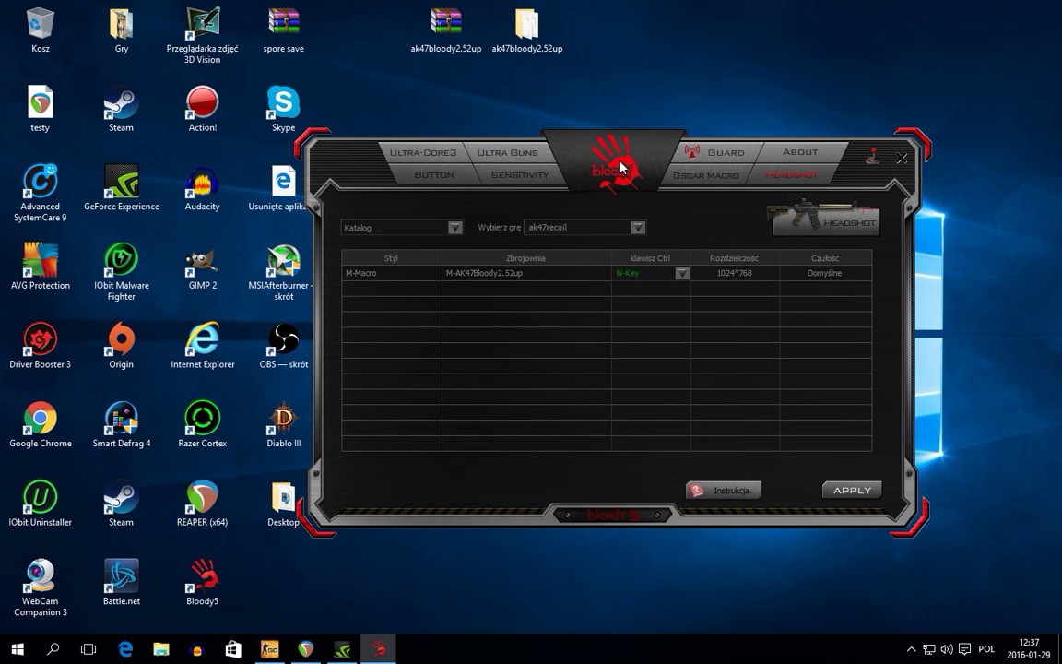
pyautogui.moveTo(616, 175); pyautogui.dragTo(639, 164)
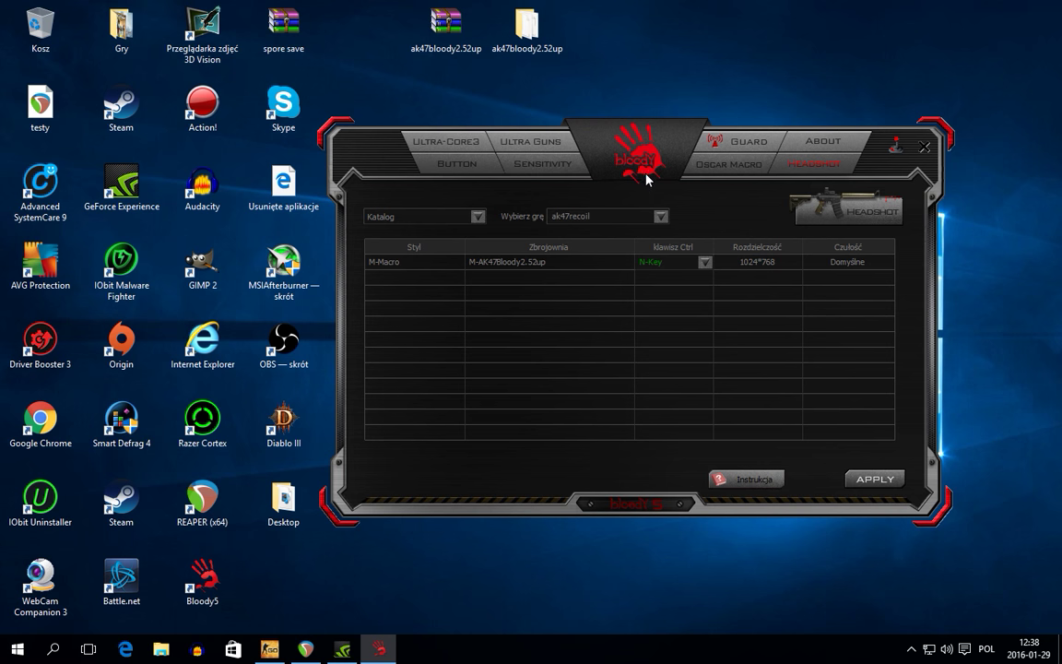
pyautogui.moveTo(649, 195); pyautogui.dragTo(668, 132)
# Switch to Counter-Strike: Global Offensive, resume the match, and face the curved wall with the AK-47 equipped.
pyautogui.click(269, 647)
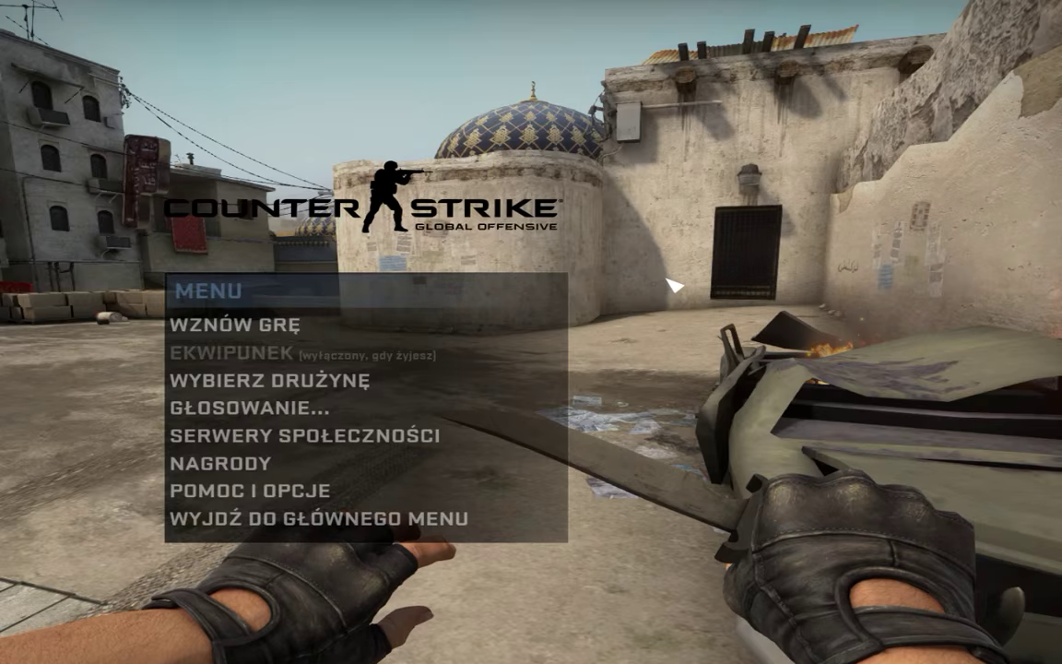
pyautogui.press('Escape')
pyautogui.scroll(-2, 531, 332)
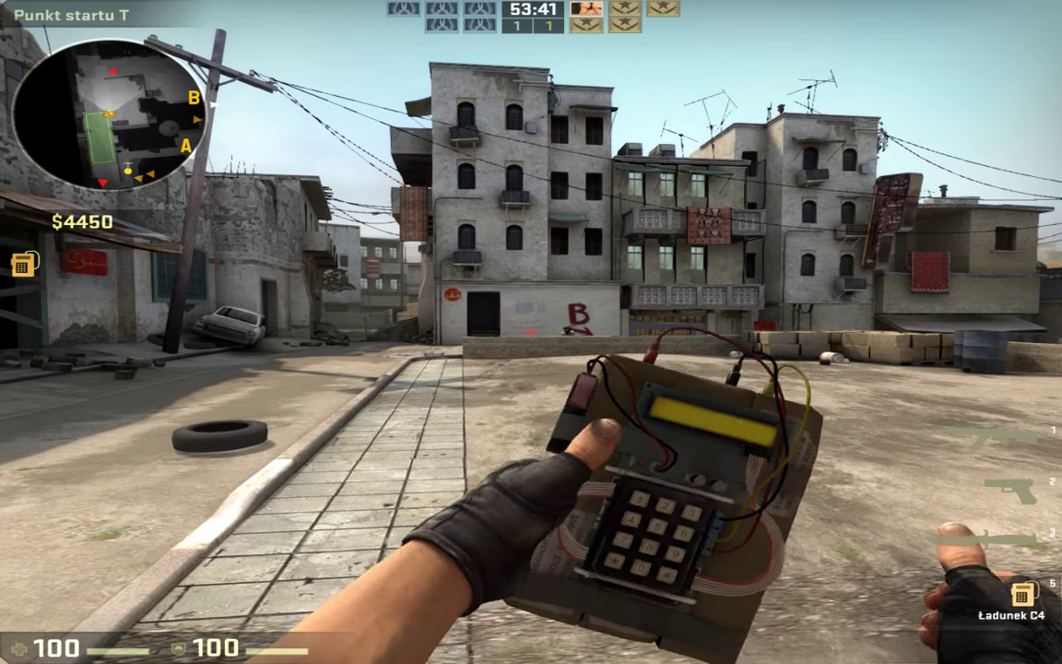
pyautogui.press('d')
pyautogui.press('w')
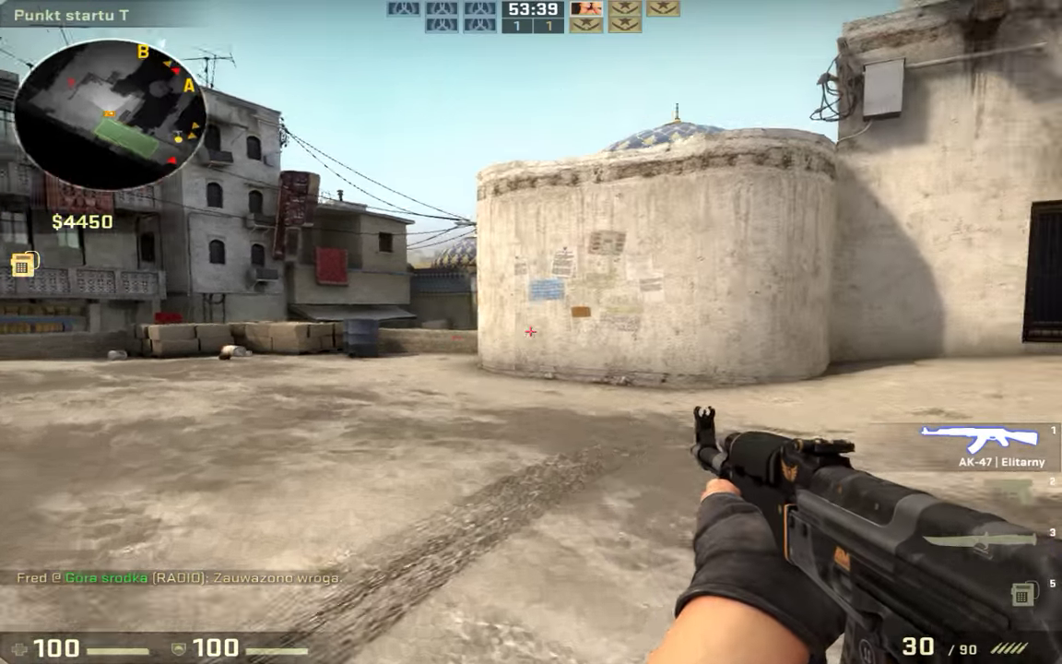
pyautogui.press('3')
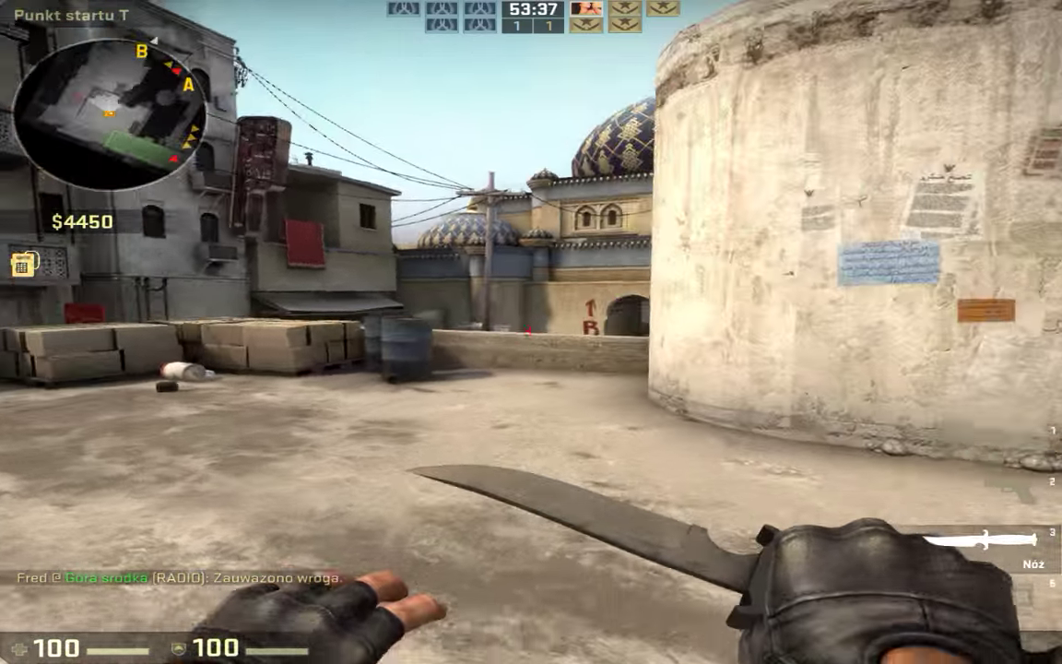
pyautogui.press('1')
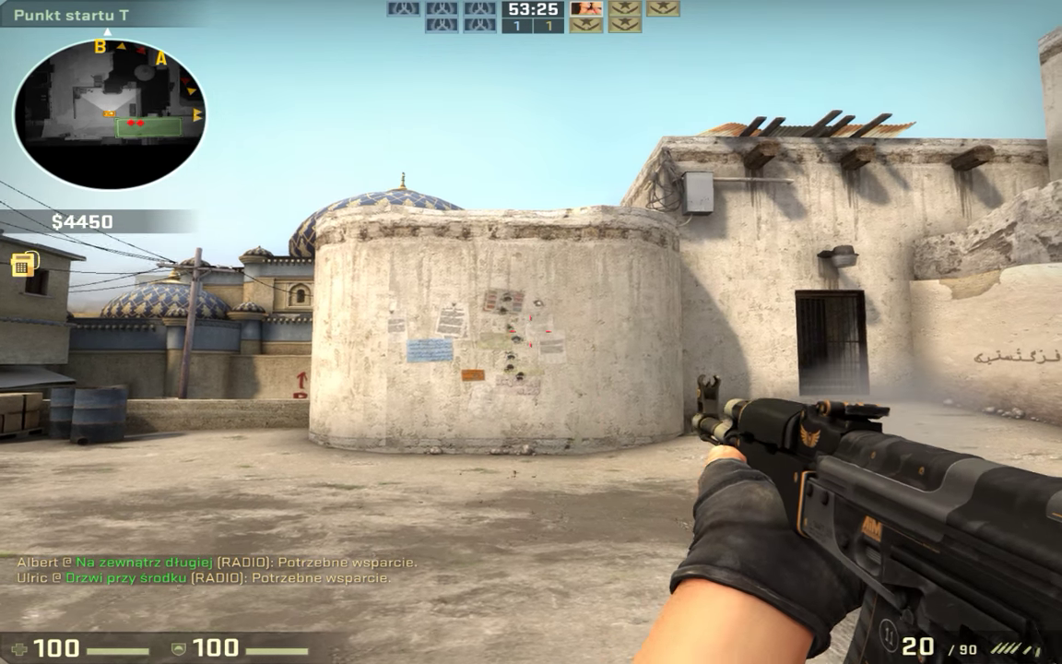
# Fire AK-47 bursts at the curved wall to test its recoil, reloading between them.
pyautogui.click(531, 332)
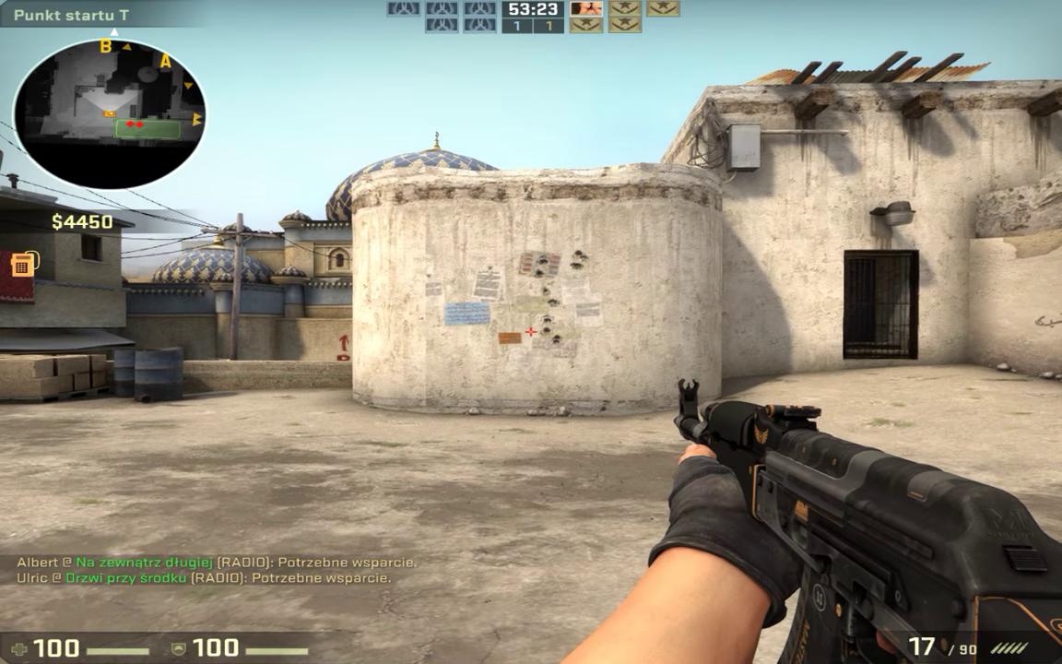
pyautogui.press('r')
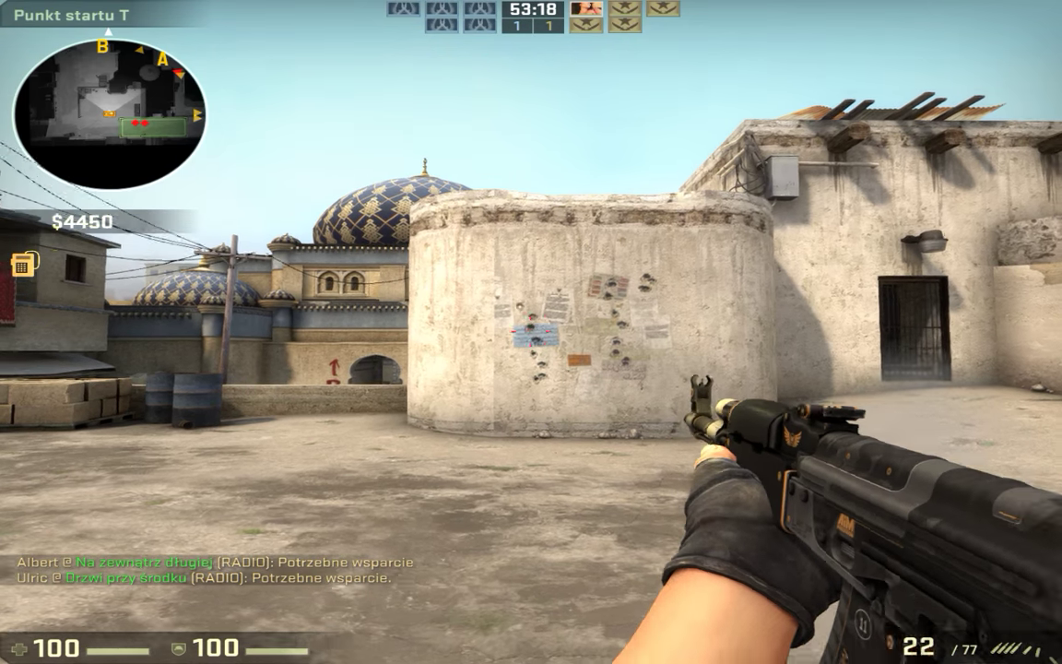
pyautogui.moveTo(531, 332); pyautogui.dragTo(531, 332)
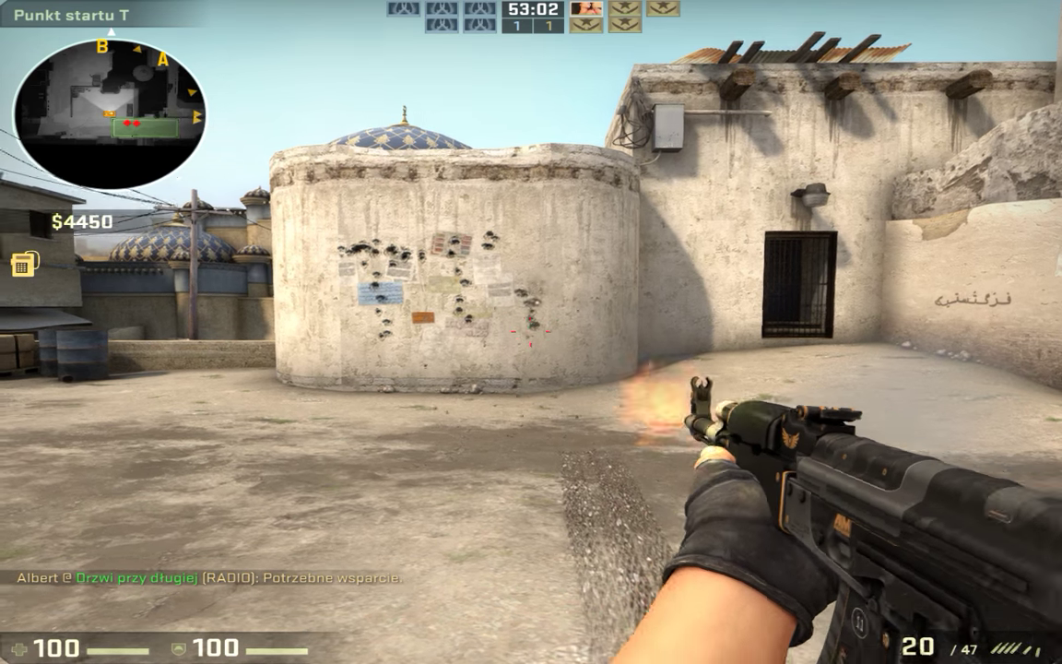
pyautogui.moveTo(531, 332); pyautogui.dragTo(531, 332)
pyautogui.press('r')
pyautogui.press('w')
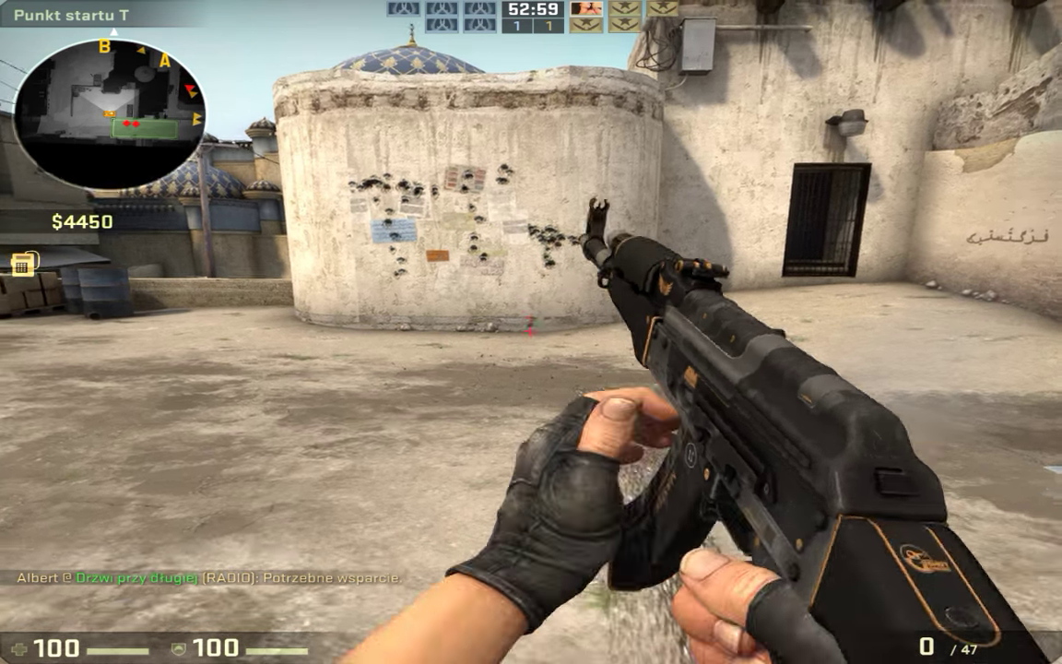
# Walk up to the curved wall, examine how tightly the bullet holes are grouped, and back away.
pyautogui.press('w')
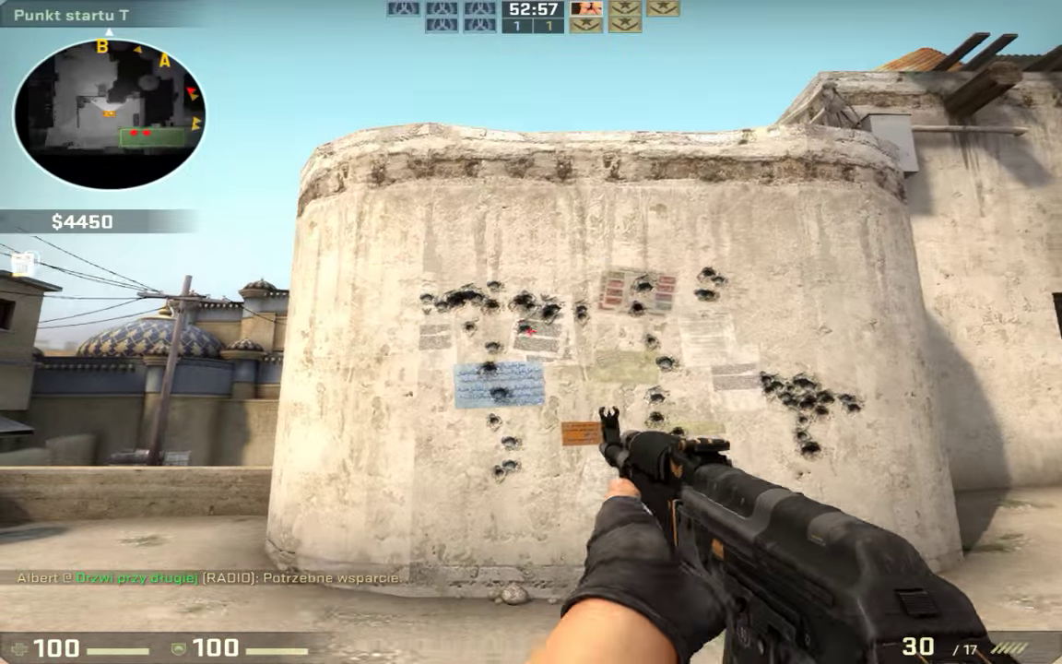
pyautogui.press('w')
pyautogui.press('s')
pyautogui.press('w')
pyautogui.press('w')
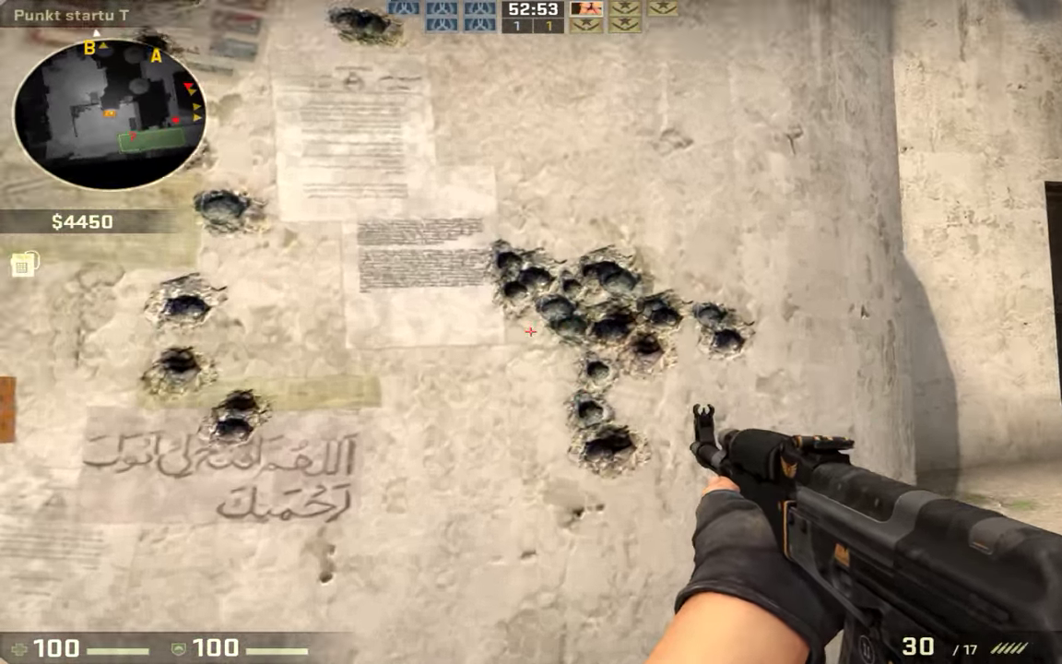
pyautogui.press('s')
pyautogui.press('s')
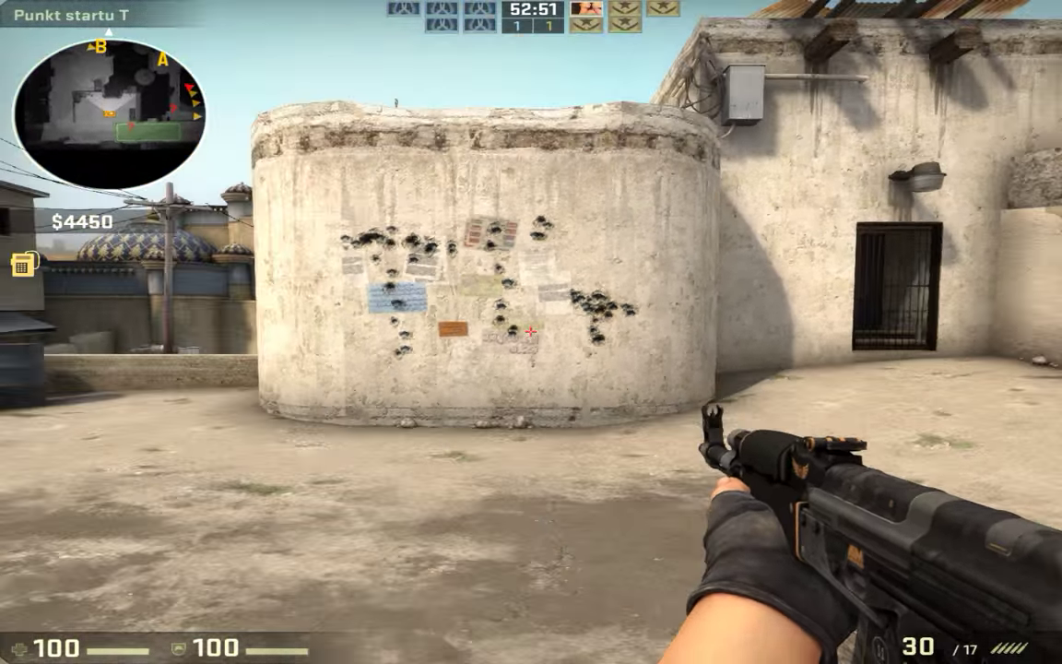
# Fire further AK-47 bursts at the unmarked left part of the curved wall and examine the new bullet holes up close.
pyautogui.press('s')
pyautogui.press('a')
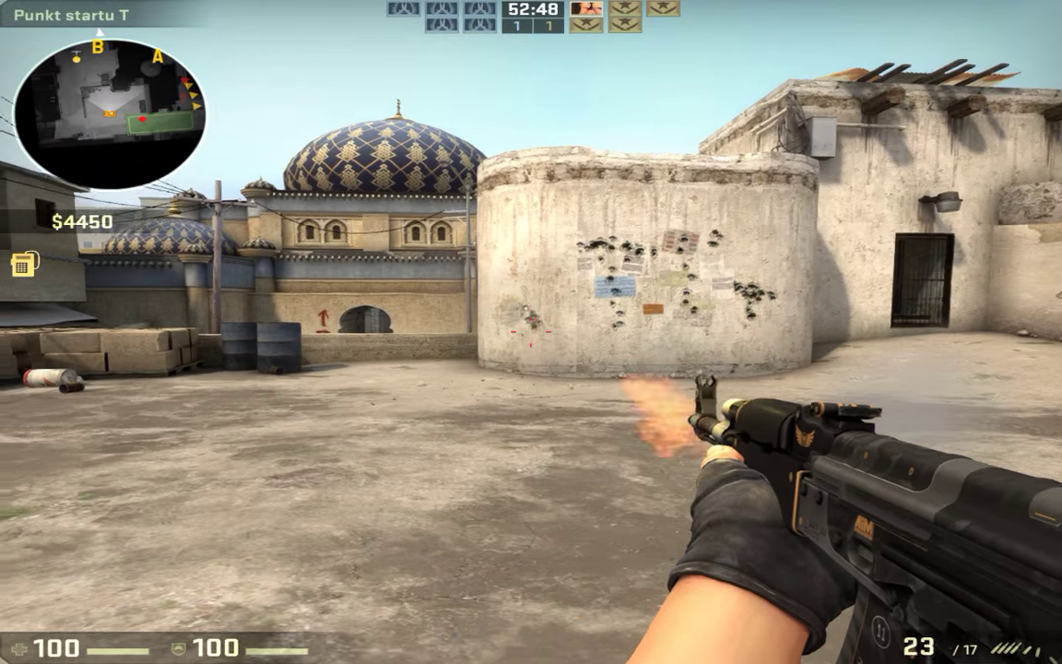
pyautogui.click(531, 330)
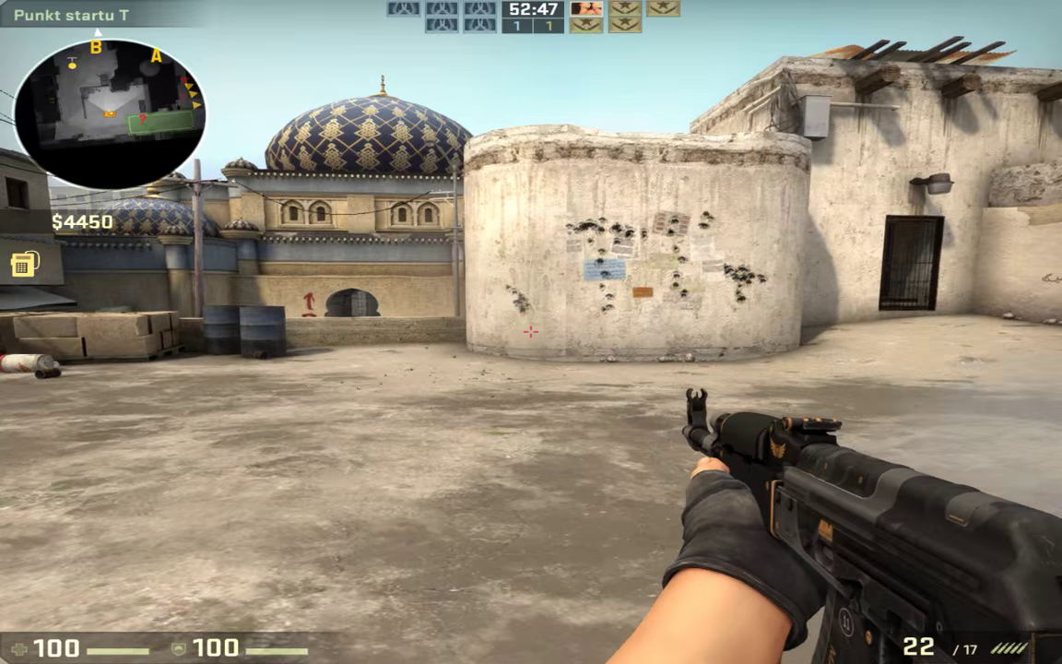
pyautogui.press('w')
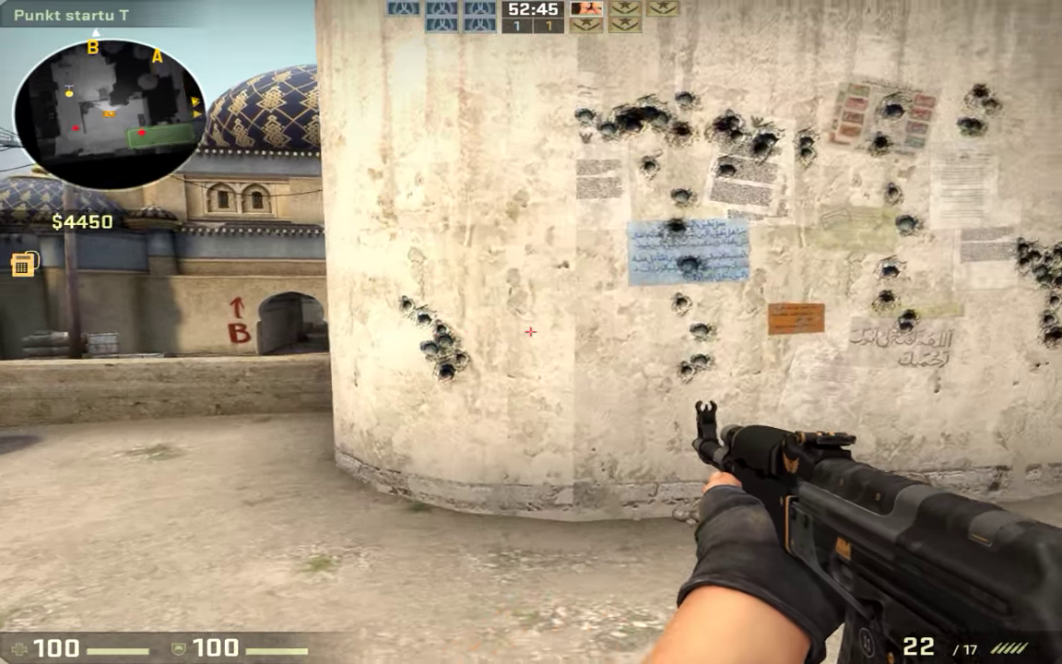
pyautogui.press('s')
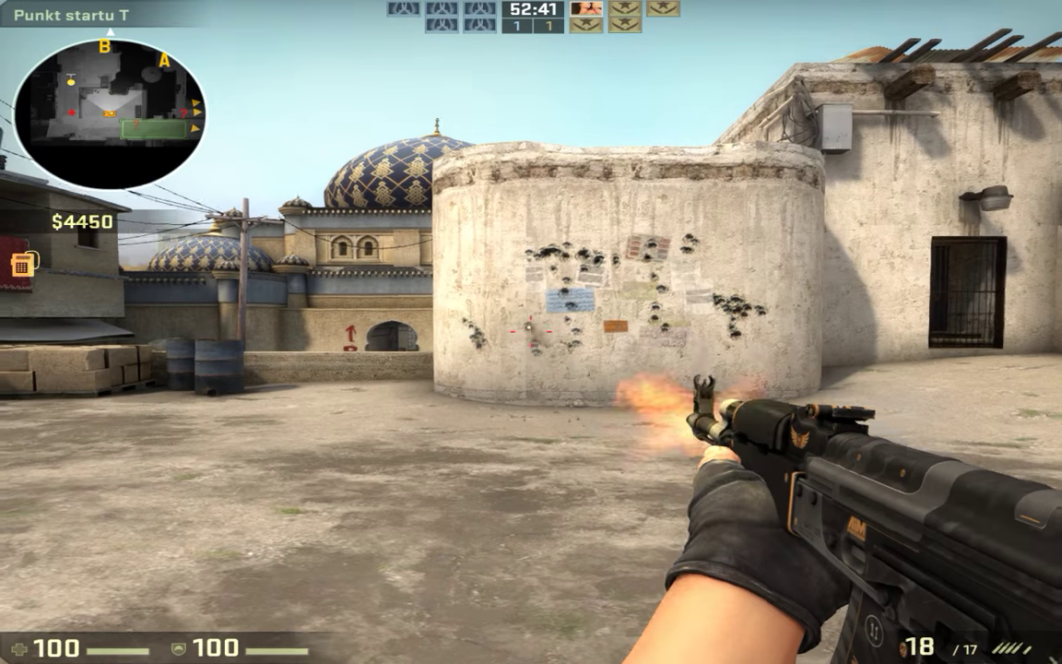
pyautogui.press('w')
pyautogui.press('s')
pyautogui.press('w')
pyautogui.press('a')
pyautogui.press('s')
pyautogui.press('w')
pyautogui.press('a')
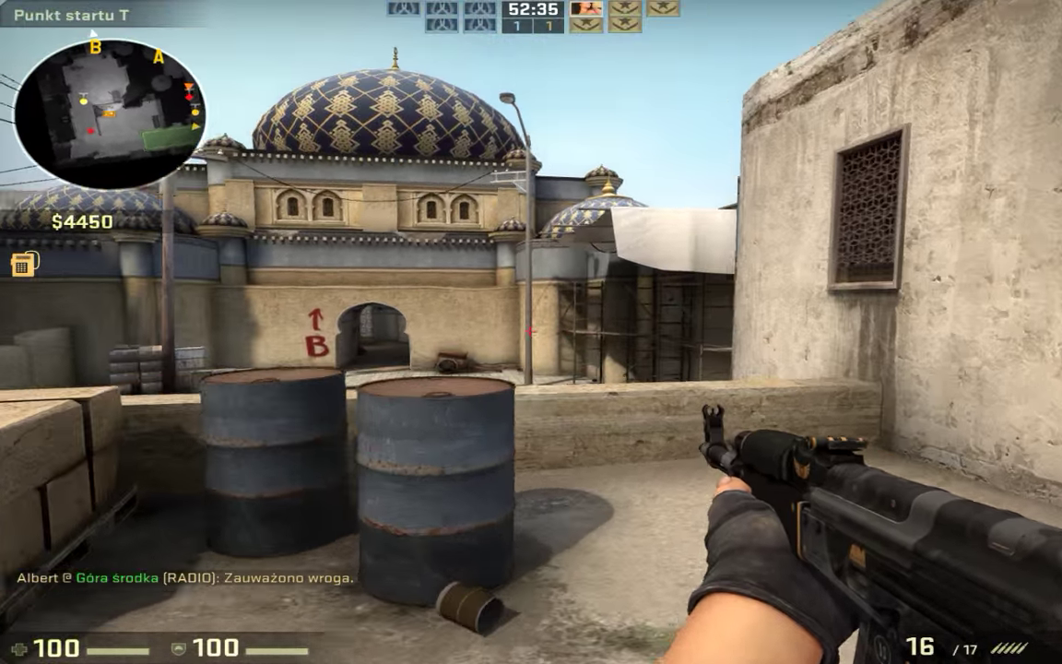